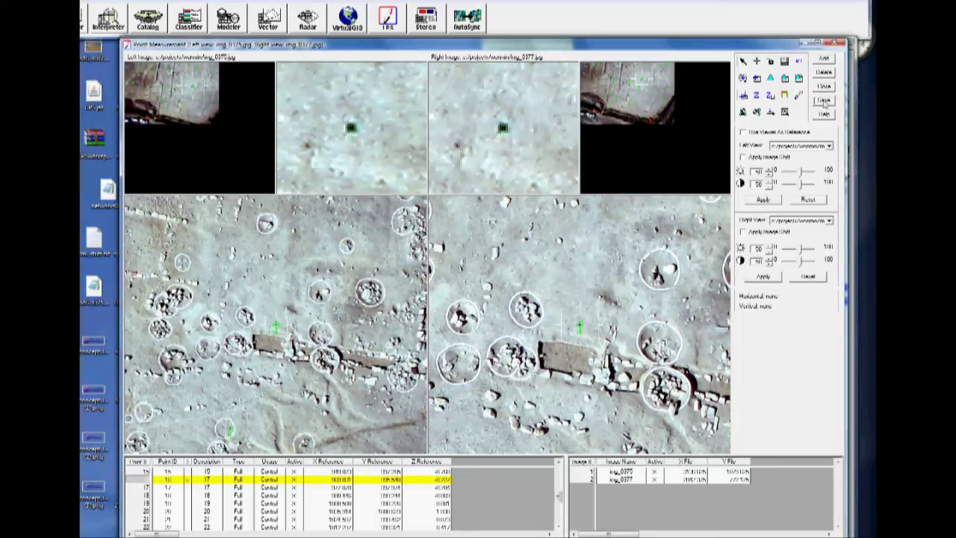
- Triangulate with Compute Accuracy for Unknowns, weighted additional parameters and Advanced robust blunder checking
{"action": "left_click", "coordinate": [785, 81]}
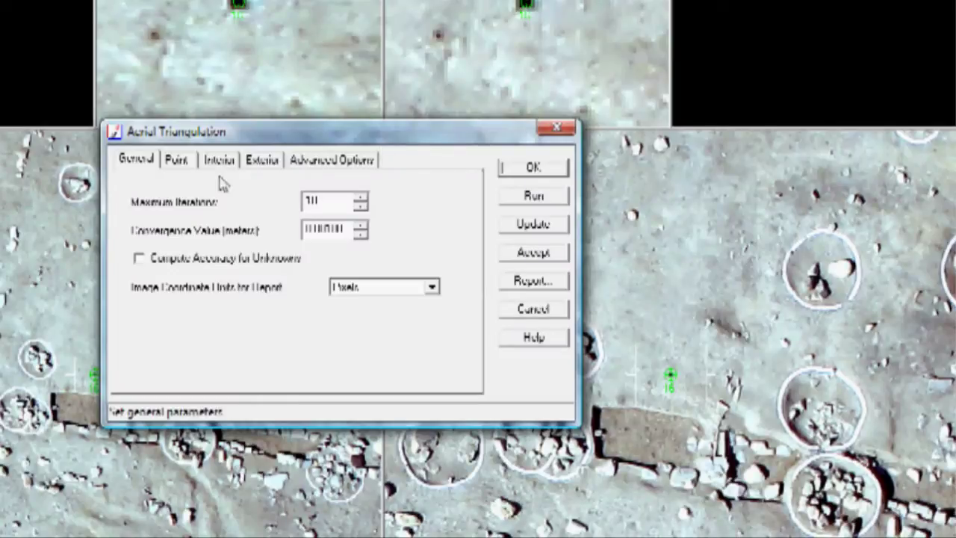
{"action": "left_click", "coordinate": [192, 259]}
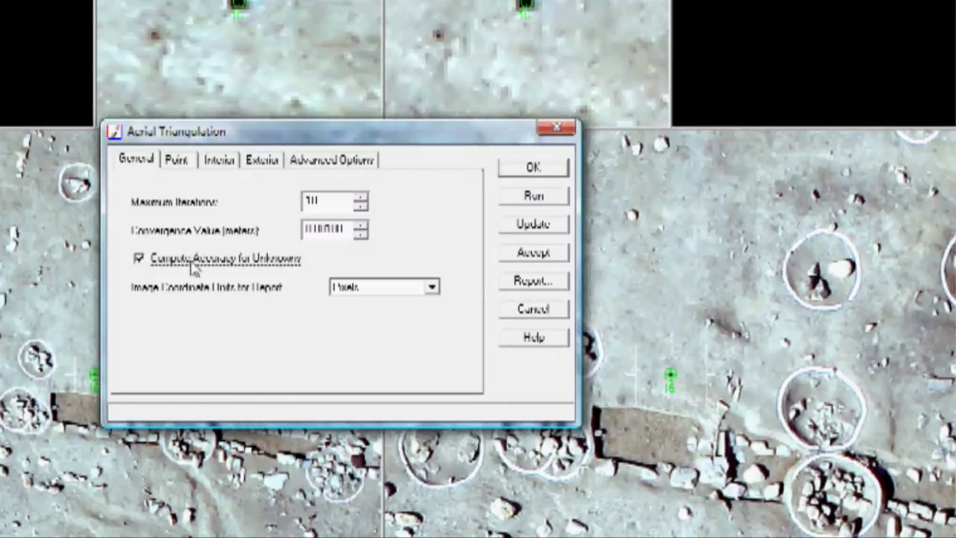
{"action": "left_click", "coordinate": [347, 161]}
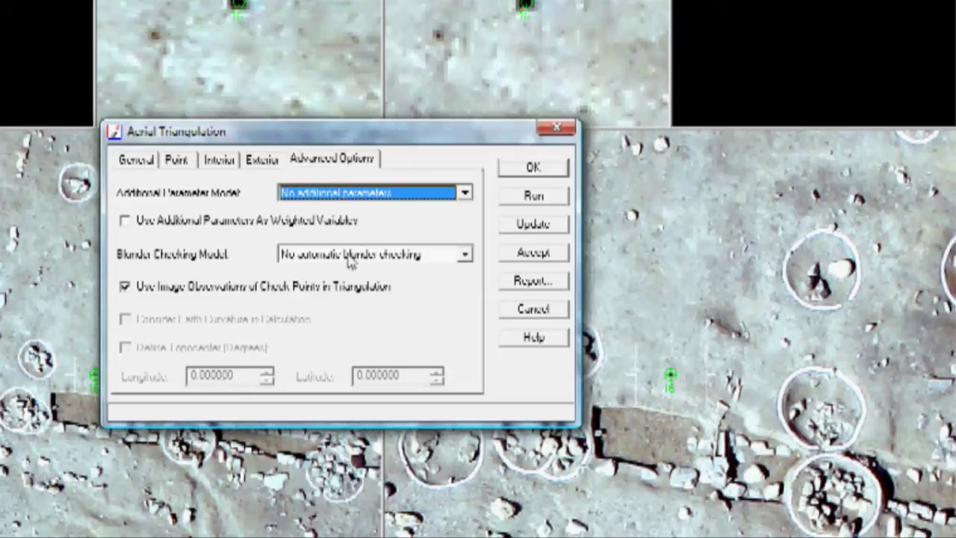
{"action": "left_click", "coordinate": [277, 226]}
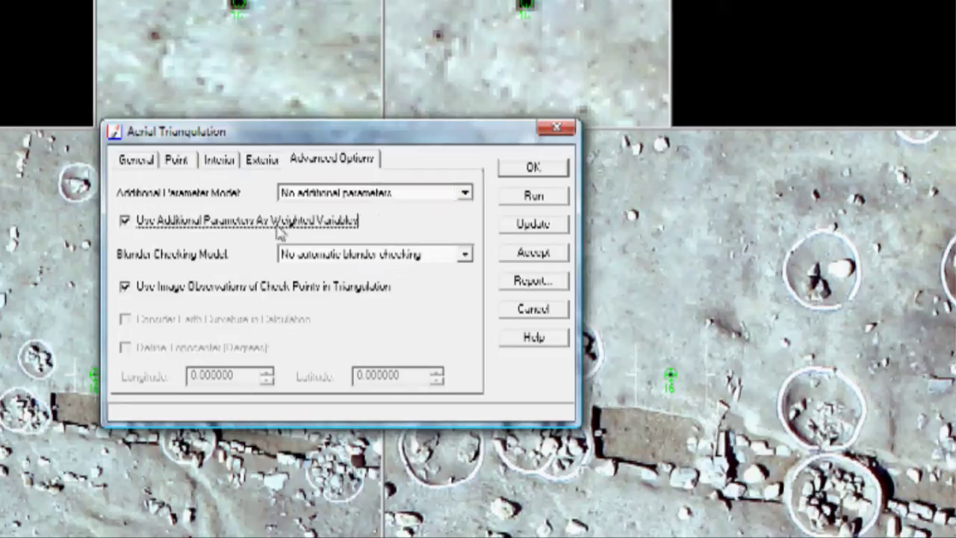
{"action": "left_click", "coordinate": [326, 258]}
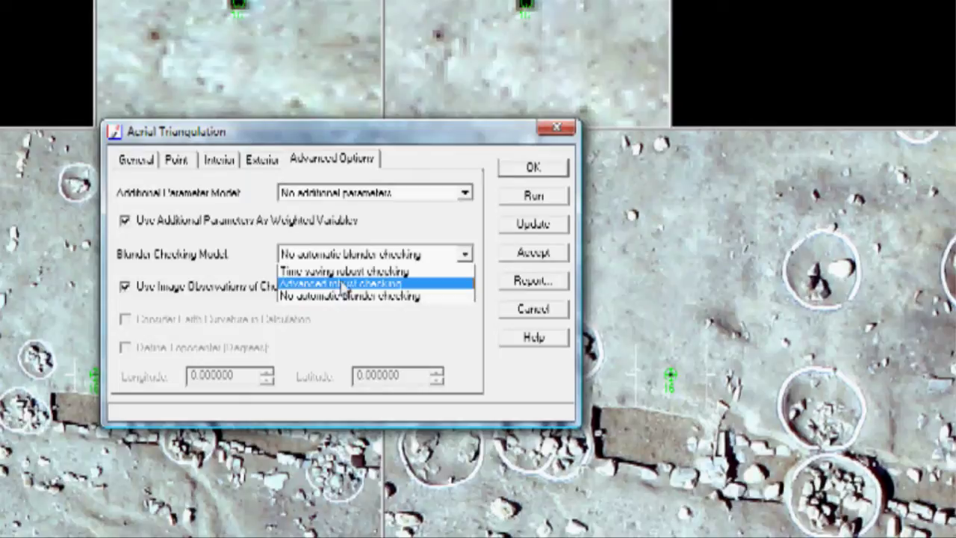
{"action": "left_click", "coordinate": [343, 284]}
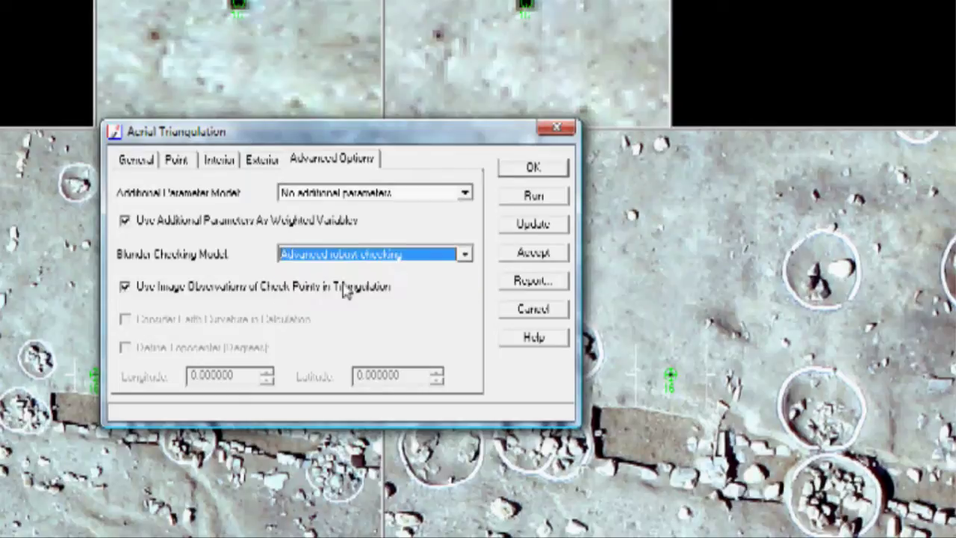
{"action": "left_click", "coordinate": [535, 196]}
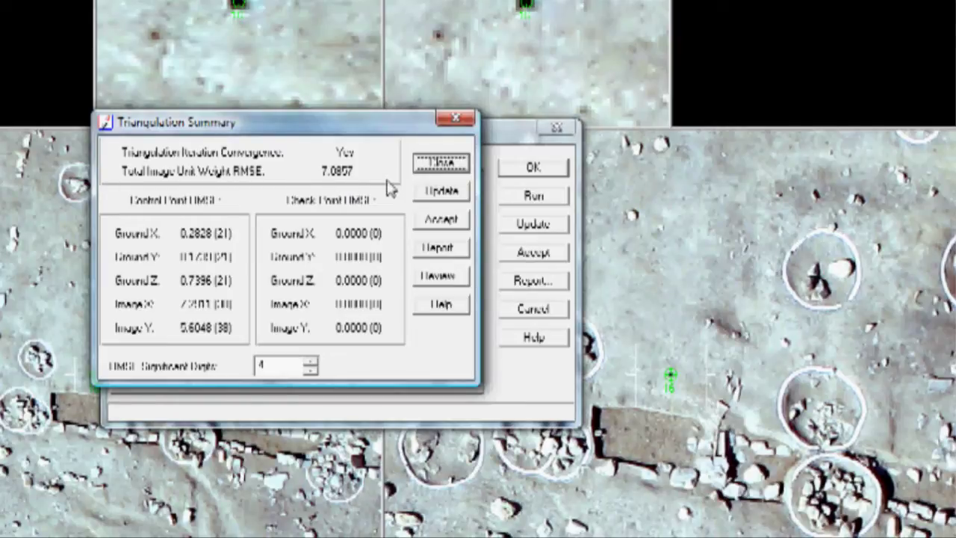
- Update the initial values with the triangulation results, accept them, and close the summary
{"action": "left_click", "coordinate": [451, 191]}
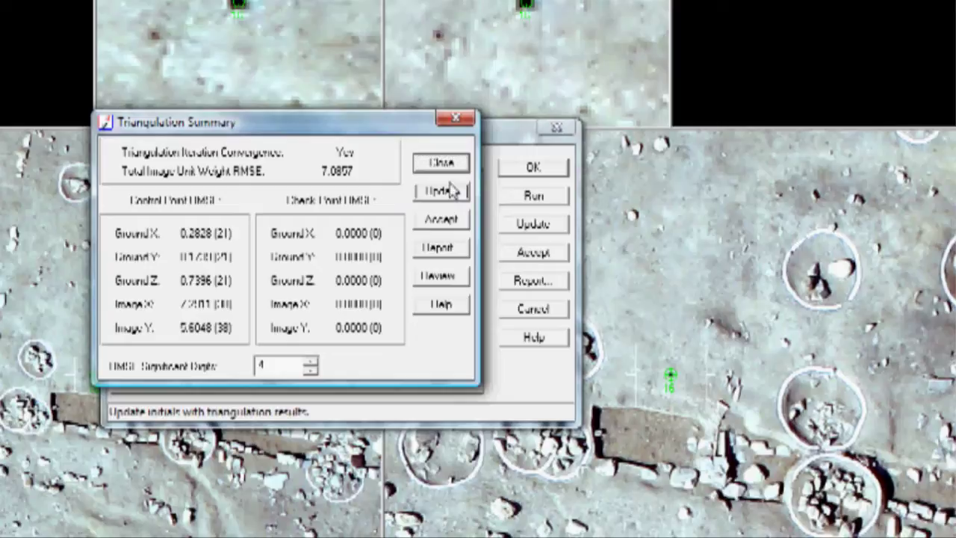
{"action": "left_click", "coordinate": [446, 229]}
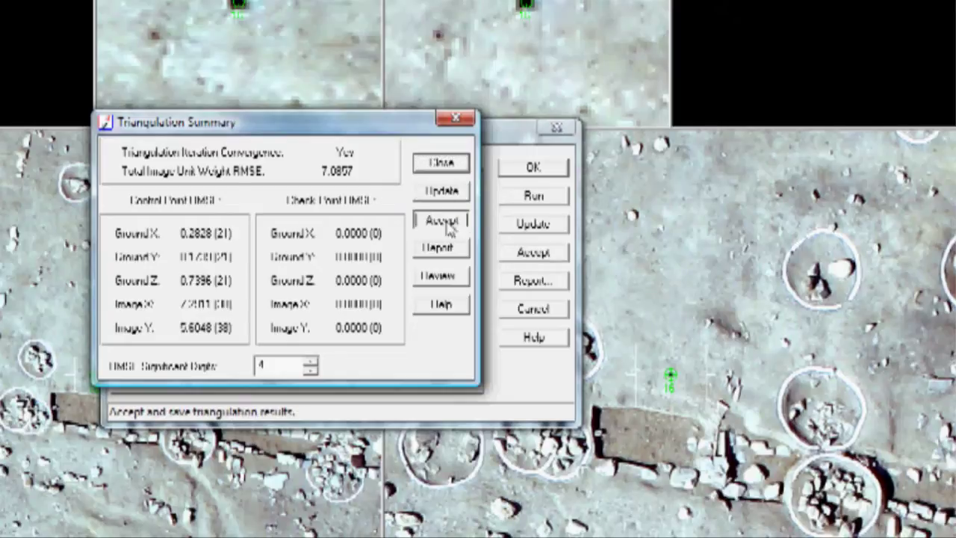
{"action": "left_click", "coordinate": [442, 163]}
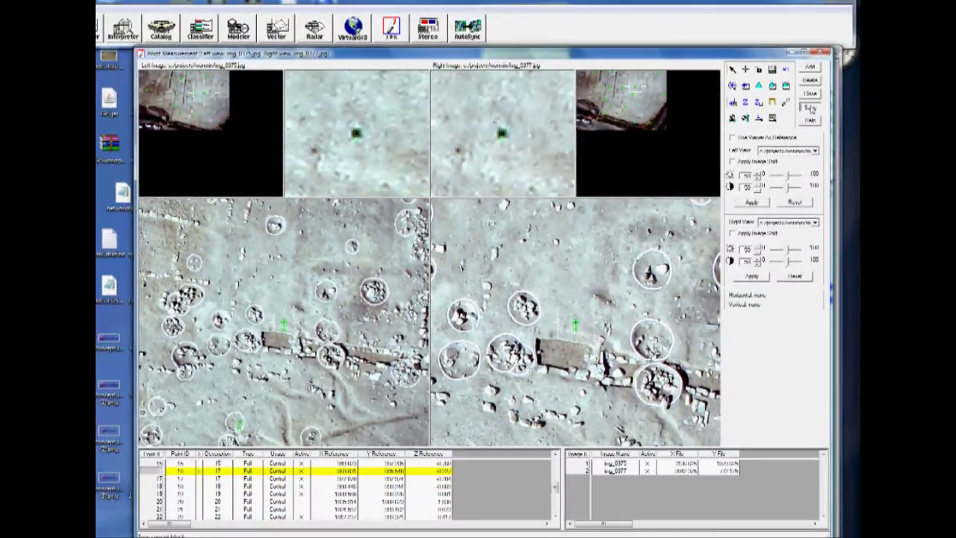
- Leave Point Measurement, select both image footprints, and expand the Images folder
{"action": "left_click", "coordinate": [809, 93]}
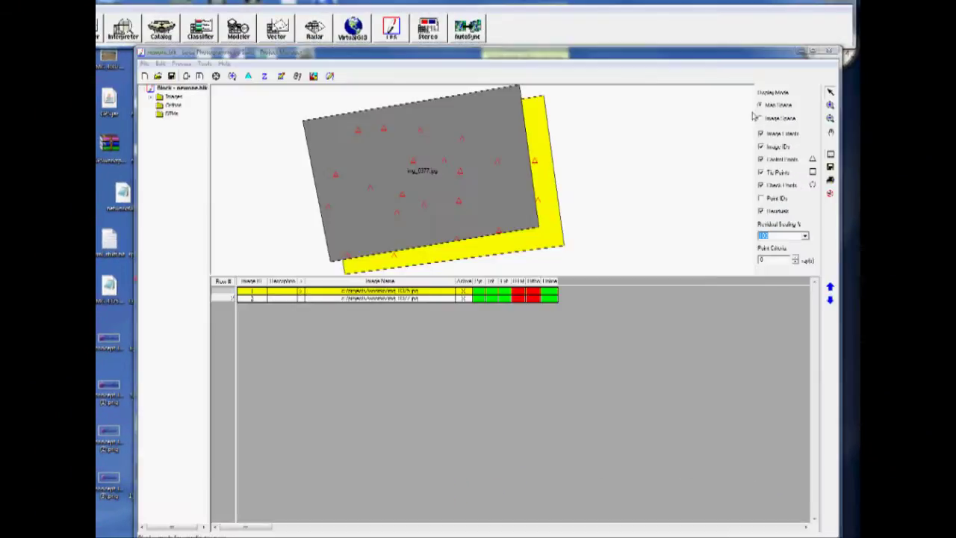
{"action": "left_click", "coordinate": [442, 132]}
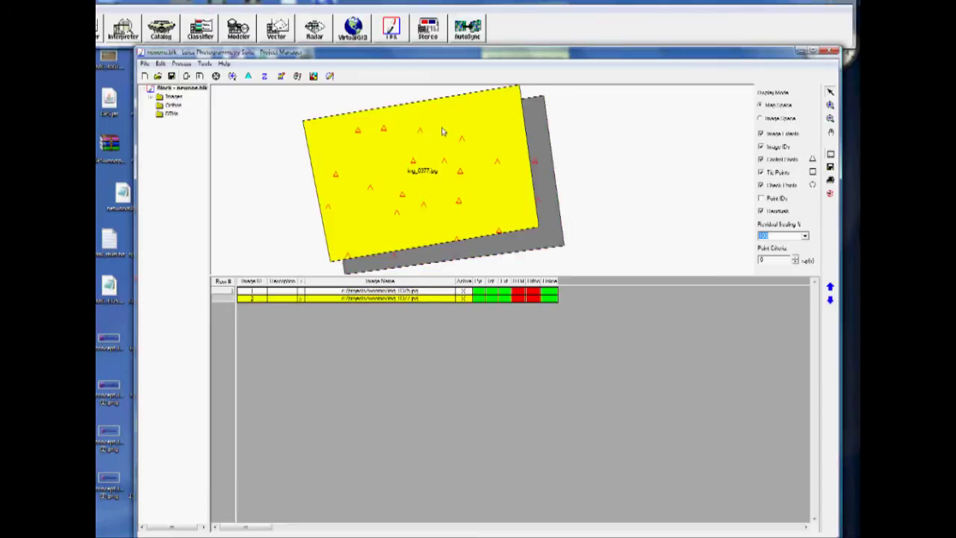
{"action": "left_click", "coordinate": [544, 149]}
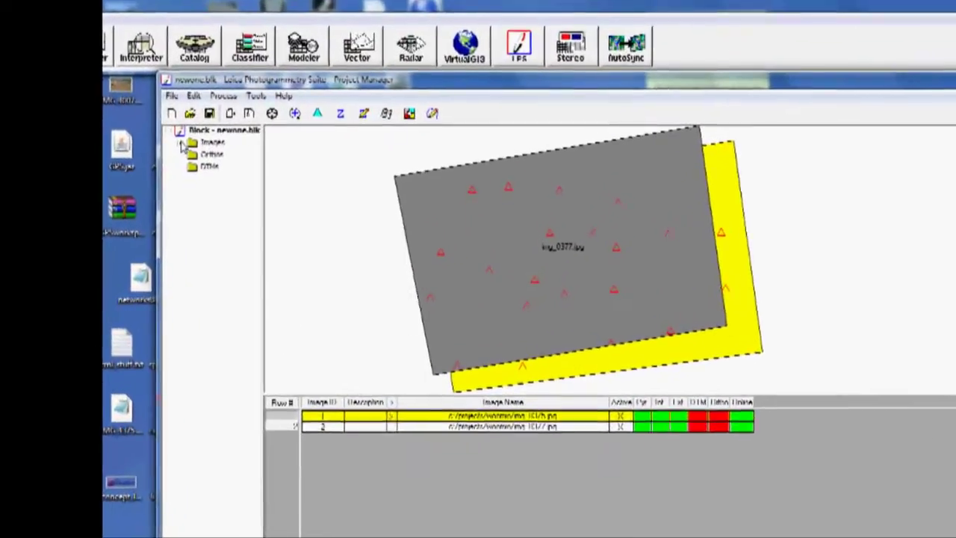
{"action": "left_click", "coordinate": [183, 143]}
{"action": "right_click", "coordinate": [225, 156]}
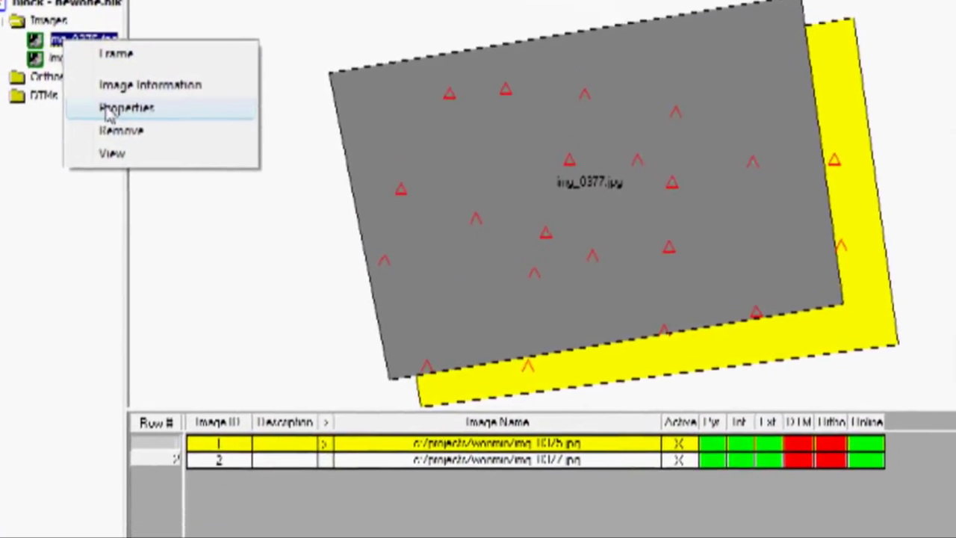
{"action": "left_click", "coordinate": [147, 156]}
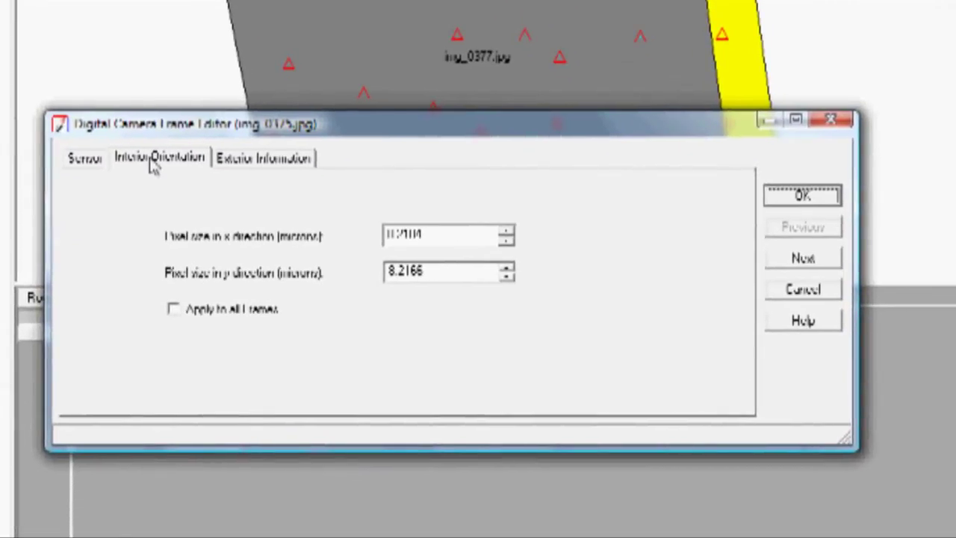
{"action": "left_click", "coordinate": [251, 160]}
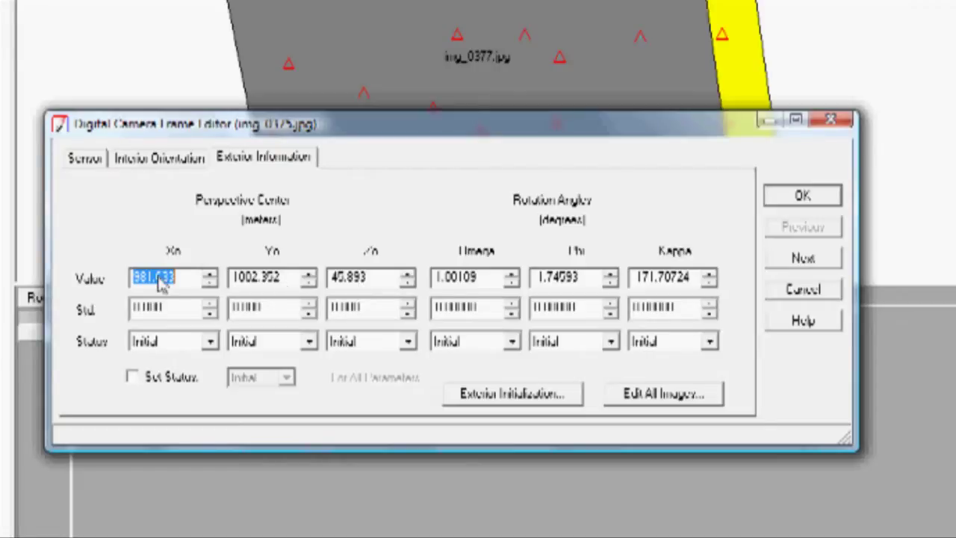
{"action": "left_click", "coordinate": [817, 262]}
{"action": "left_click", "coordinate": [816, 262]}
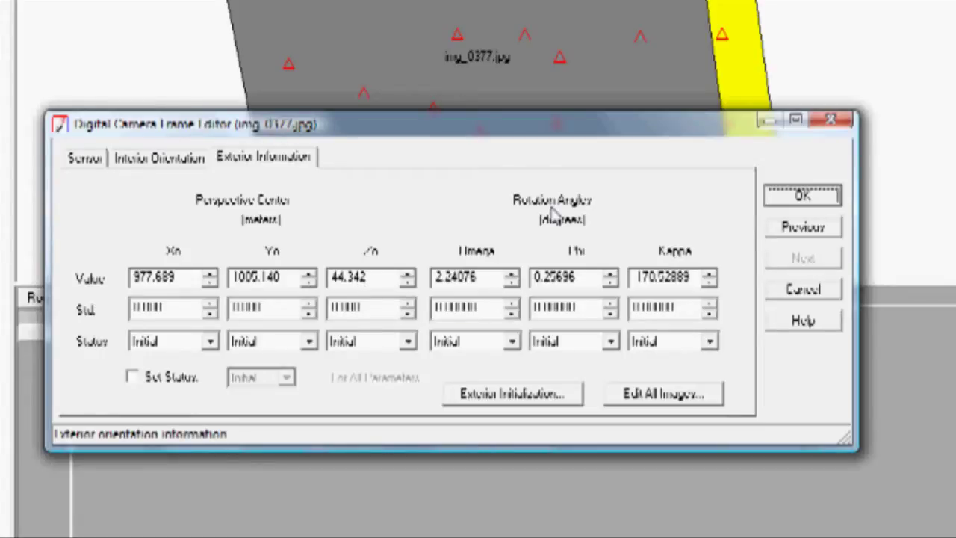
{"action": "left_click", "coordinate": [803, 290]}
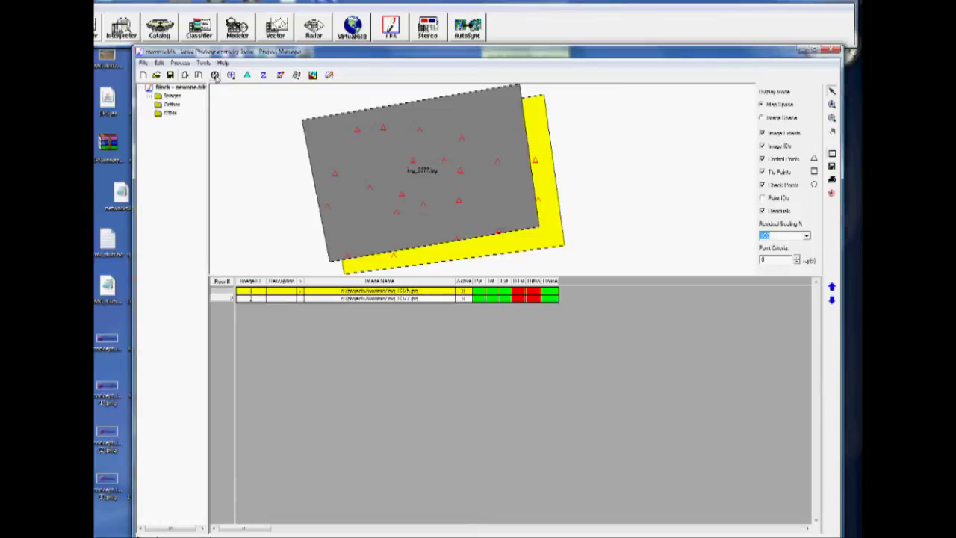
- Start point measurement in the Classic Point Measurement Tool, shifting its window slightly right
{"action": "left_click", "coordinate": [214, 75]}
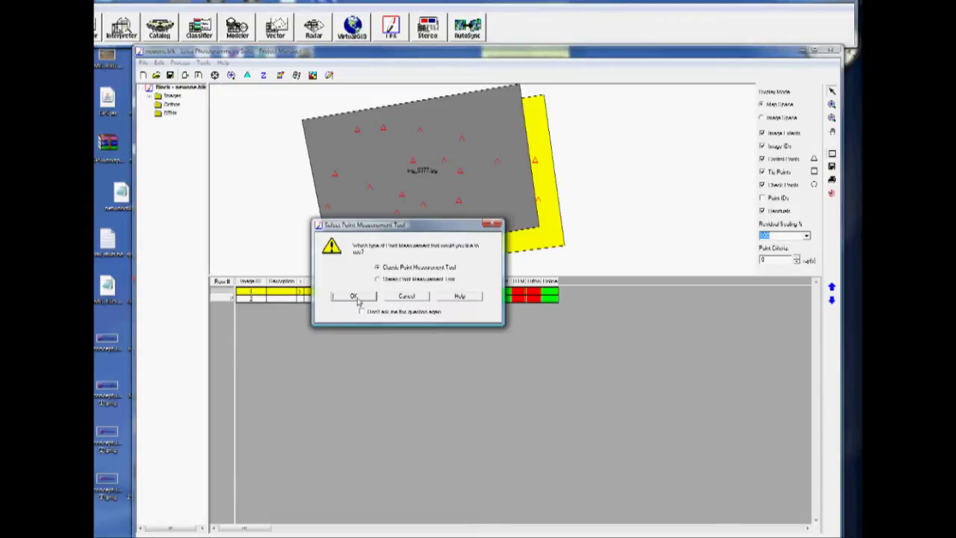
{"action": "left_click", "coordinate": [354, 296]}
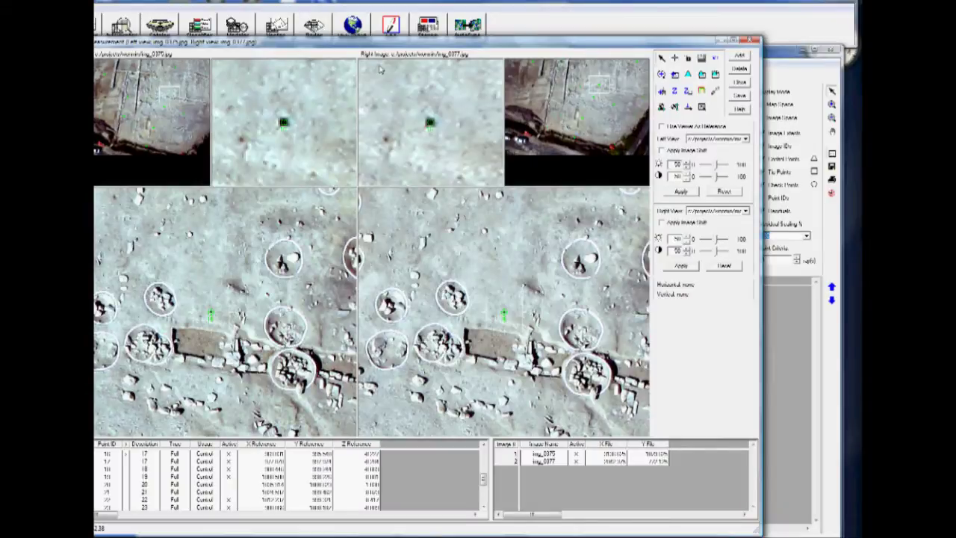
{"action": "left_click_drag", "start_coordinate": [393, 45], "coordinate": [440, 43]}
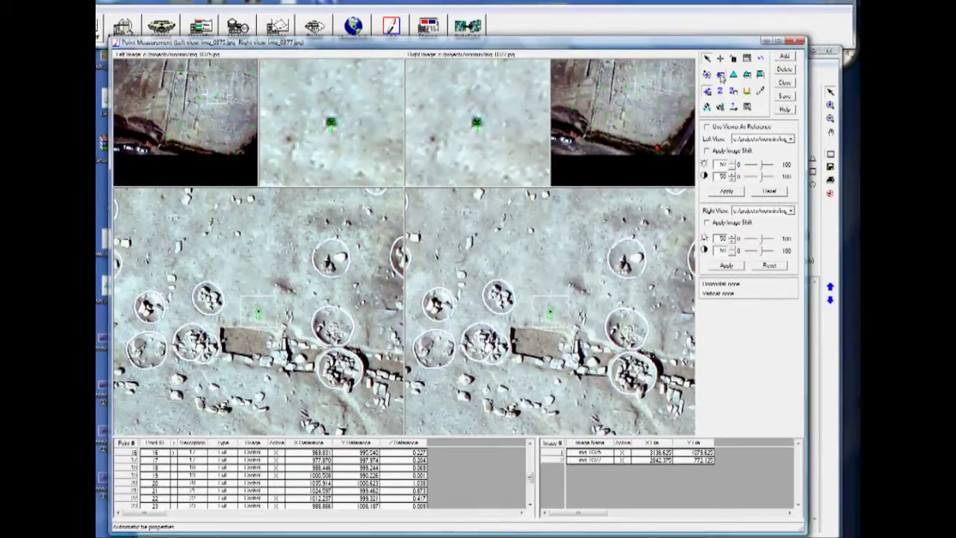
- Set automatic tie point generation to Active Images Only with Tie Points as initial type
{"action": "left_click", "coordinate": [720, 77]}
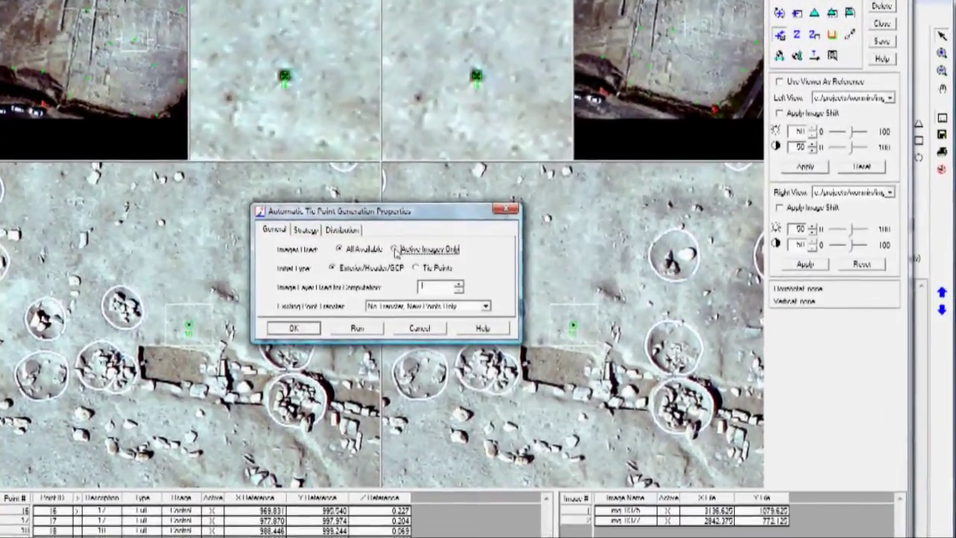
{"action": "left_click", "coordinate": [394, 249]}
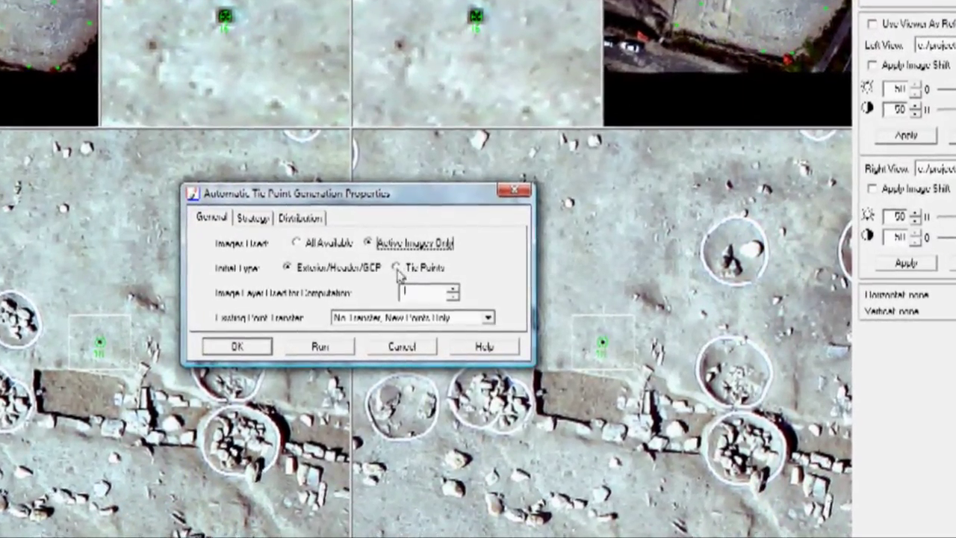
{"action": "left_click", "coordinate": [402, 273]}
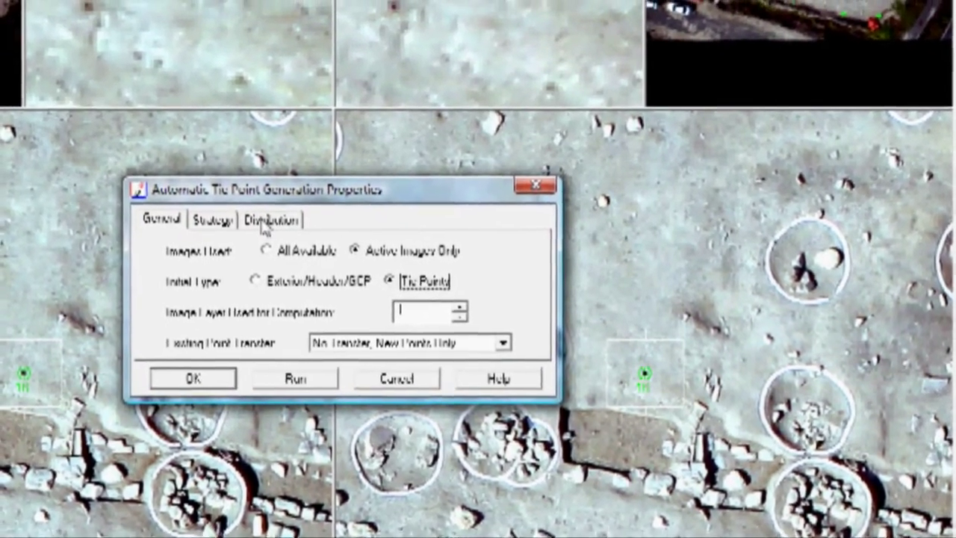
- Use a Defined Pattern distribution starting at column 0 with 128-pixel column and line increments
{"action": "left_click", "coordinate": [262, 211]}
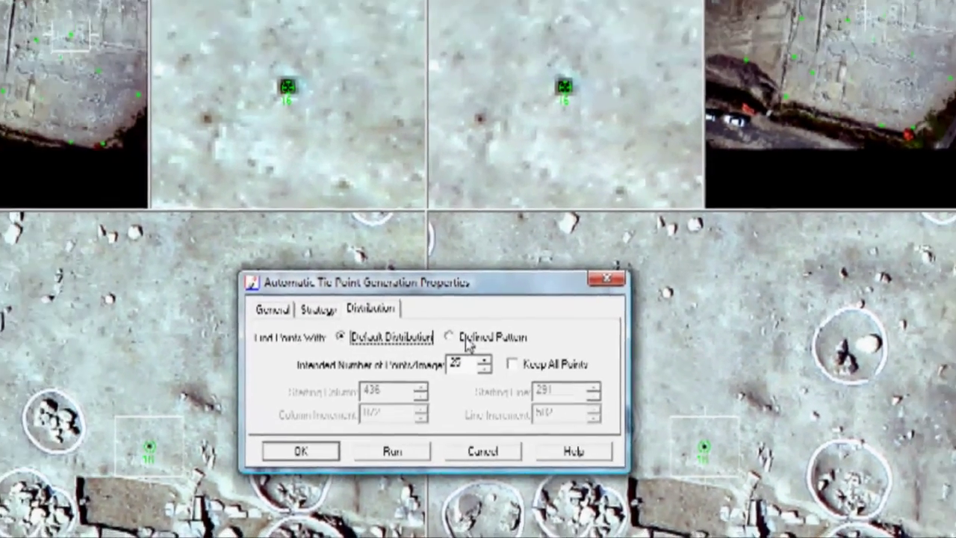
{"action": "left_click", "coordinate": [412, 291]}
{"action": "left_click", "coordinate": [605, 382]}
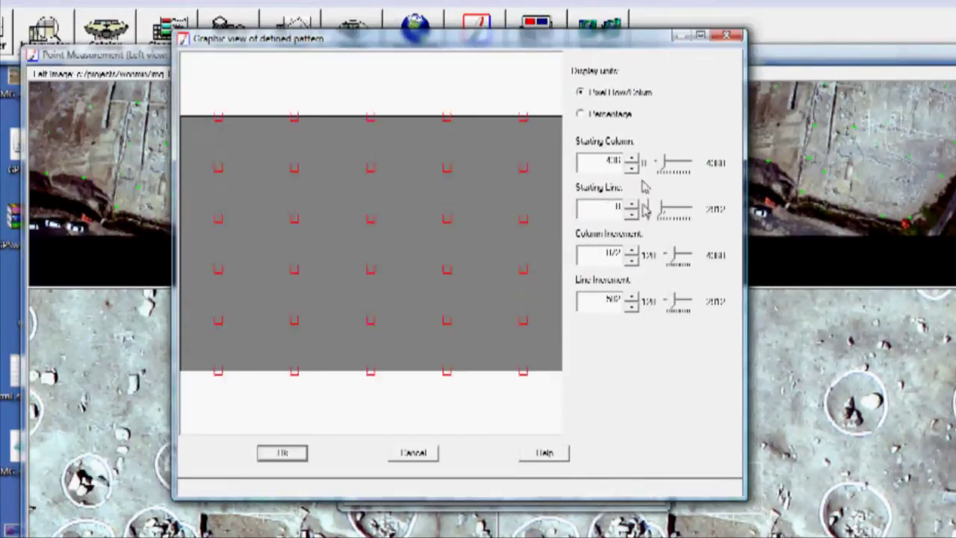
{"action": "left_click", "coordinate": [637, 163]}
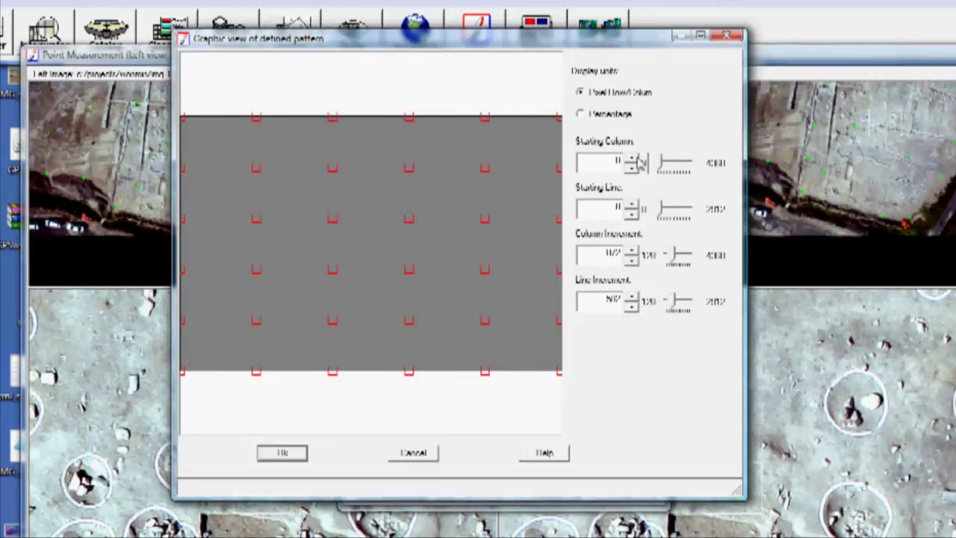
{"action": "left_click_drag", "start_coordinate": [678, 254], "coordinate": [649, 255]}
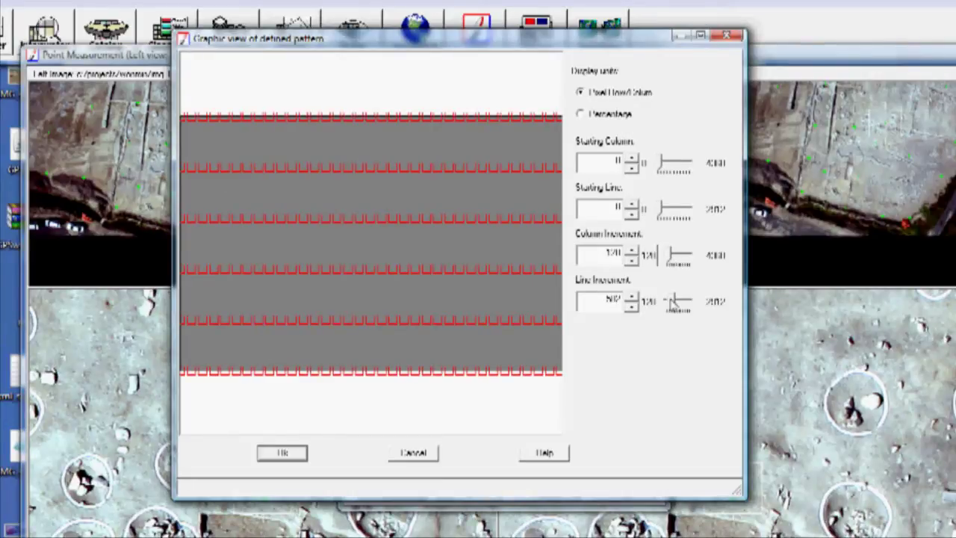
{"action": "left_click_drag", "start_coordinate": [674, 301], "coordinate": [669, 301]}
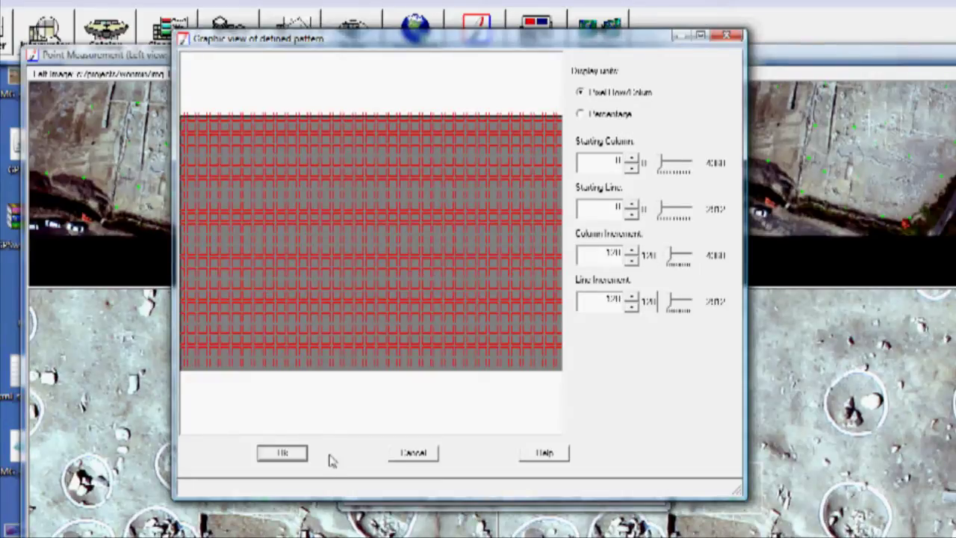
{"action": "left_click", "coordinate": [282, 454]}
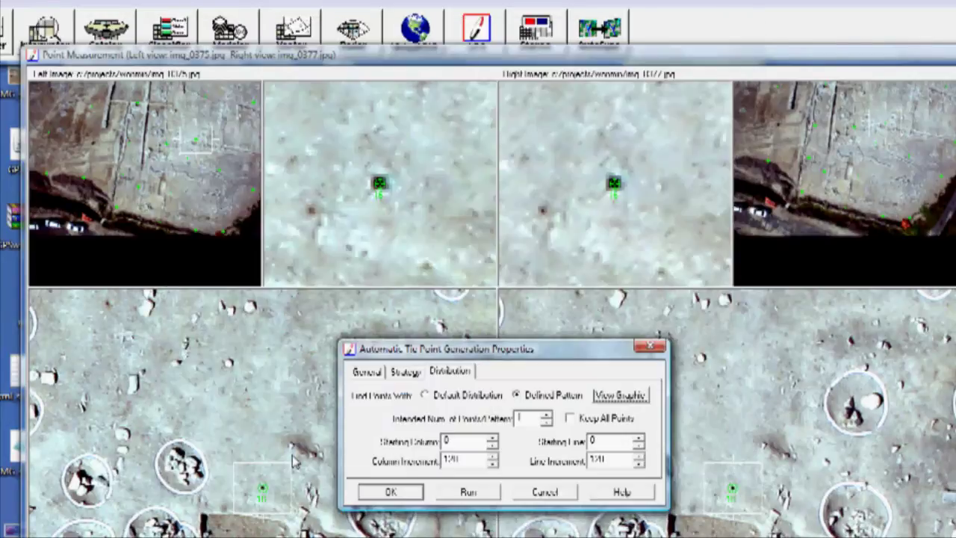
- Generate tie points automatically, yielding 493 points, and close the Auto Tie Summary
{"action": "left_click", "coordinate": [487, 495]}
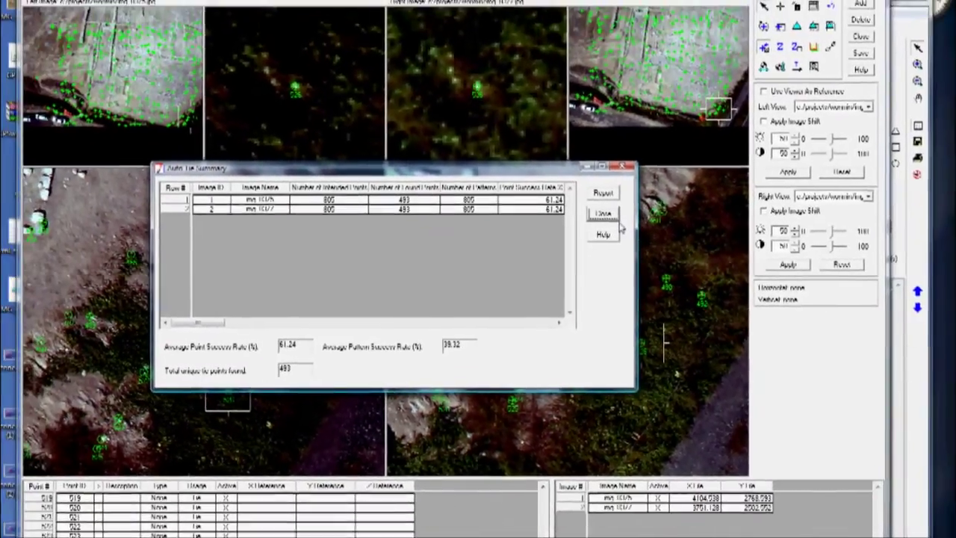
{"action": "left_click", "coordinate": [603, 214]}
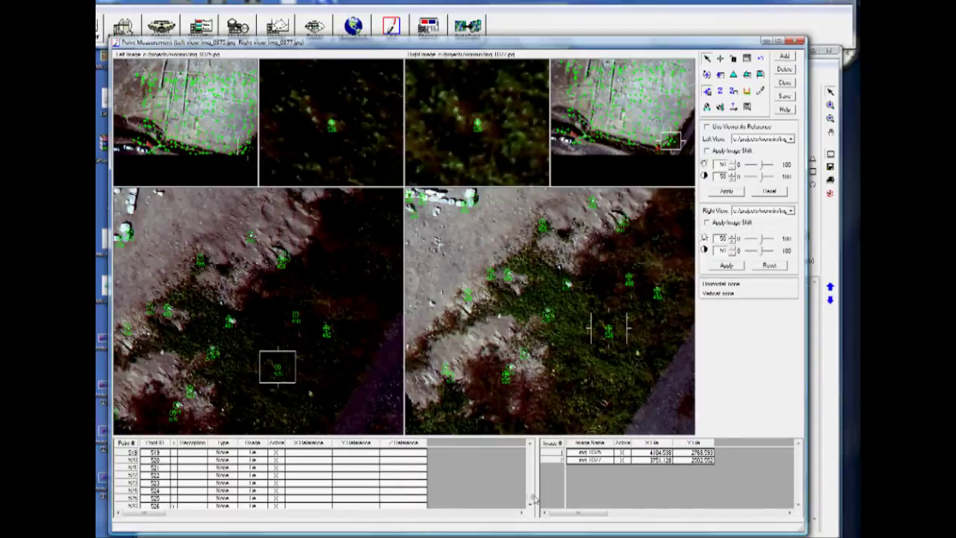
{"action": "mouse_move", "coordinate": [531, 498]}
{"action": "left_mouse_down"}
{"action": "mouse_move", "coordinate": [530, 451]}
{"action": "mouse_move", "coordinate": [532, 502]}
{"action": "left_mouse_up"}
- Inspect tie points 520 and 512 in both image views
{"action": "left_click", "coordinate": [129, 460]}
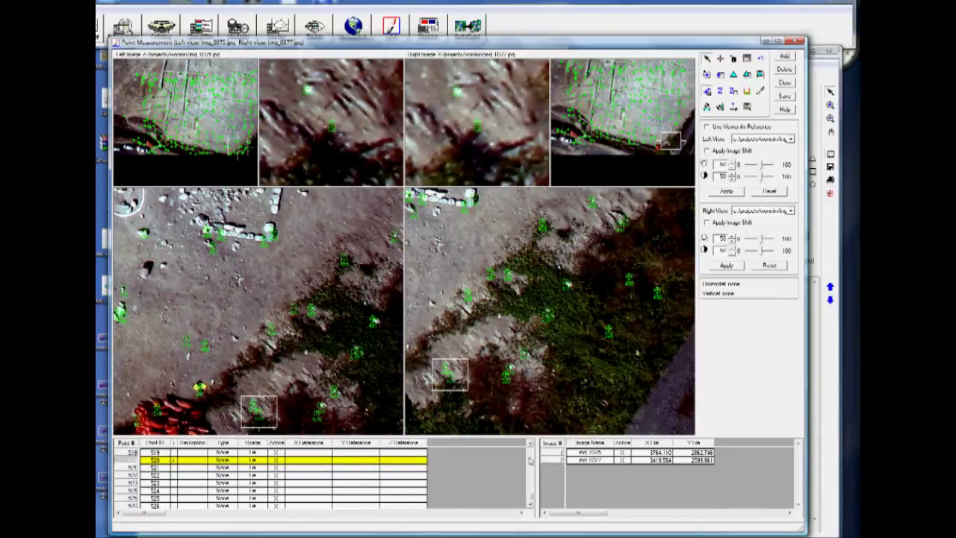
{"action": "scroll", "coordinate": [523, 463], "scroll_direction": "up", "scroll_amount": 3}
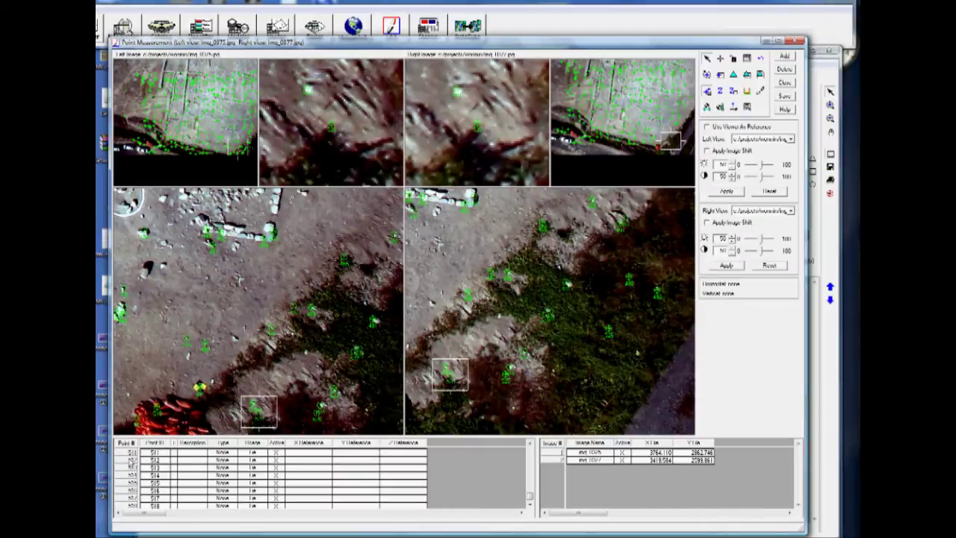
{"action": "left_click", "coordinate": [129, 460]}
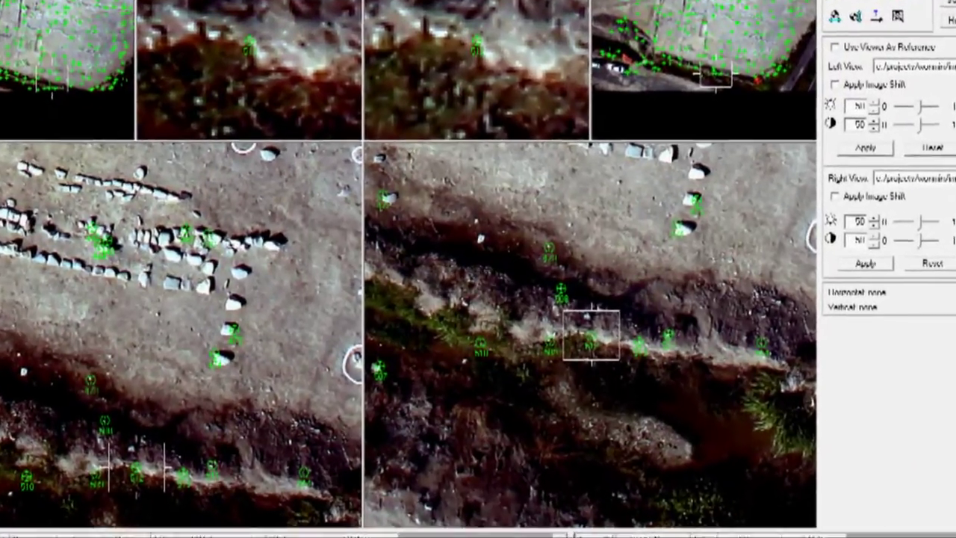
- Run triangulation on the block, update and accept the solution, and close the summary
{"action": "left_click", "coordinate": [810, 21]}
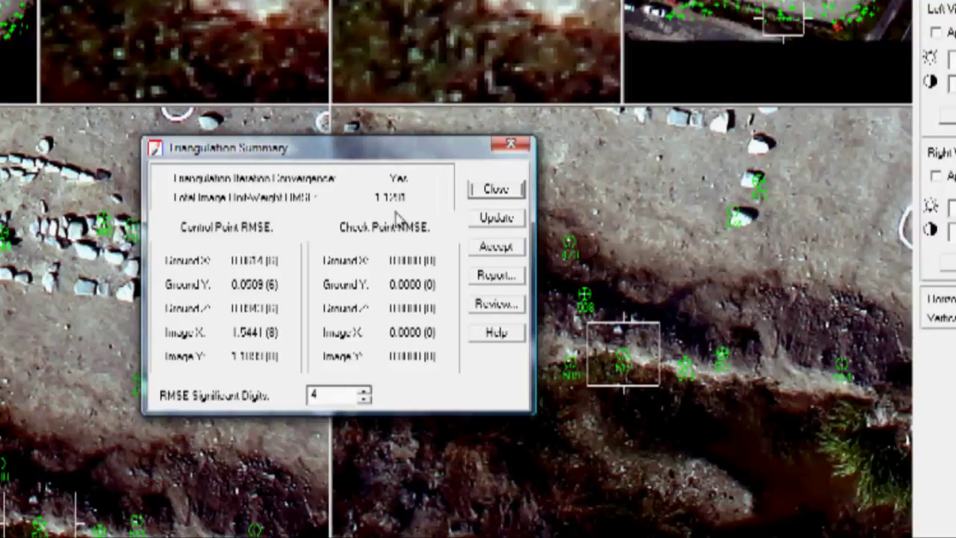
{"action": "left_click", "coordinate": [497, 218]}
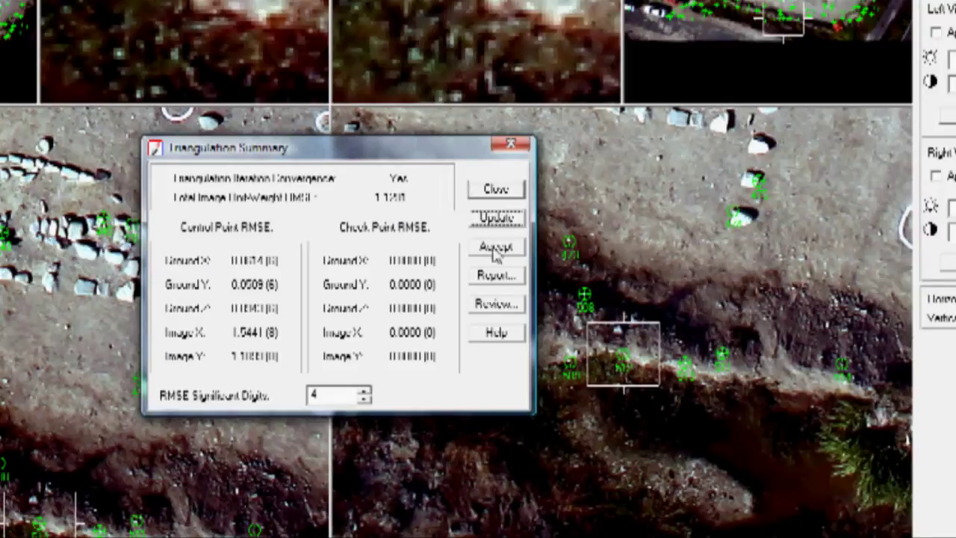
{"action": "left_click", "coordinate": [497, 251]}
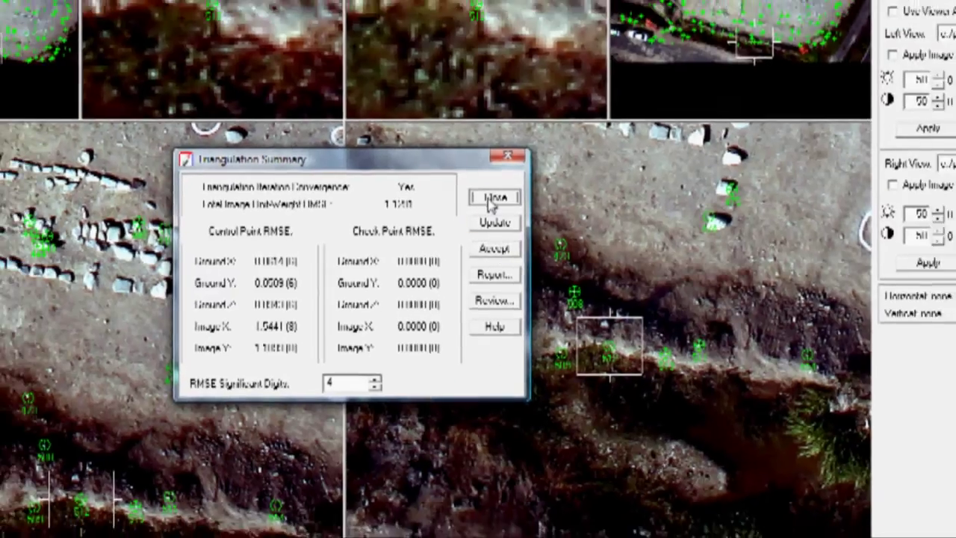
{"action": "left_click", "coordinate": [495, 189]}
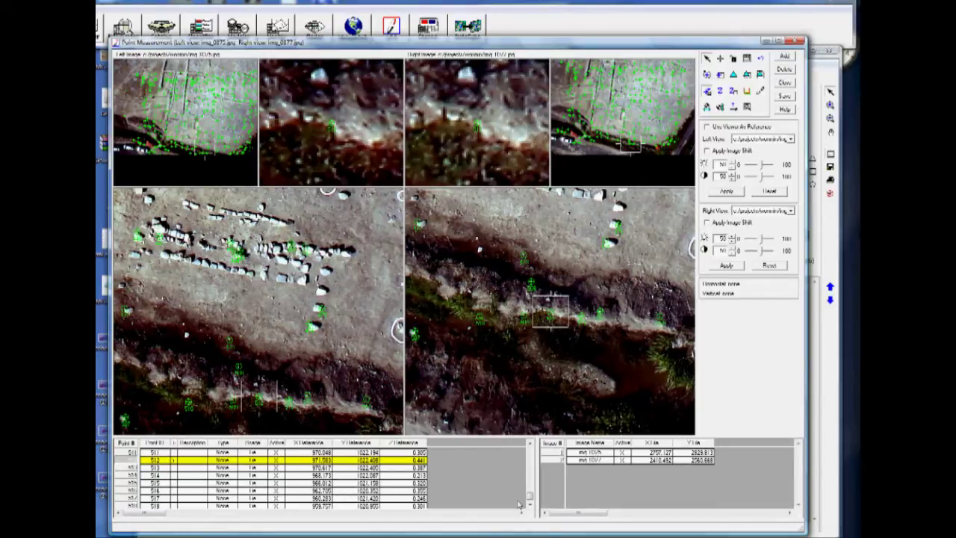
- Check tie point 520 after triangulation, then close Point Measurement
{"action": "left_click_drag", "start_coordinate": [530, 494], "coordinate": [521, 506]}
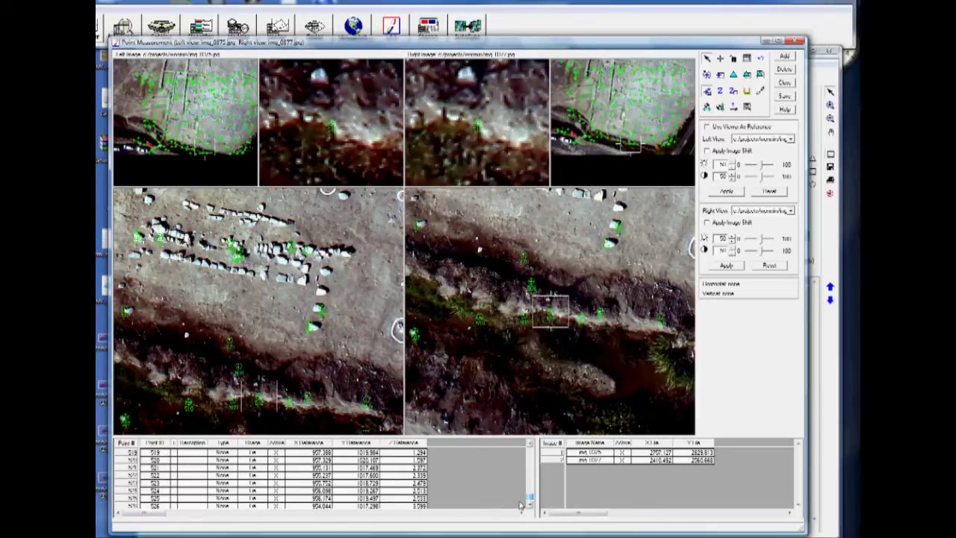
{"action": "left_click", "coordinate": [123, 461]}
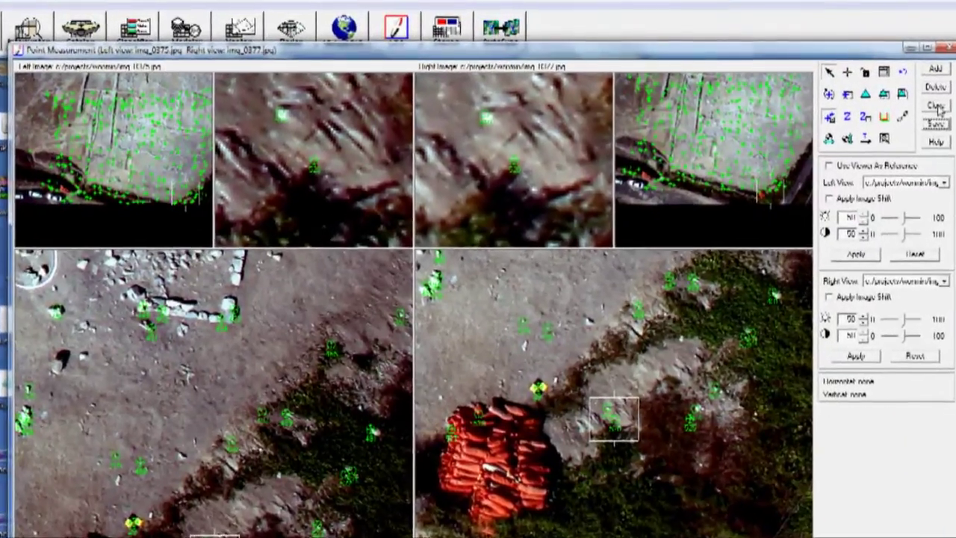
{"action": "left_click", "coordinate": [936, 107]}
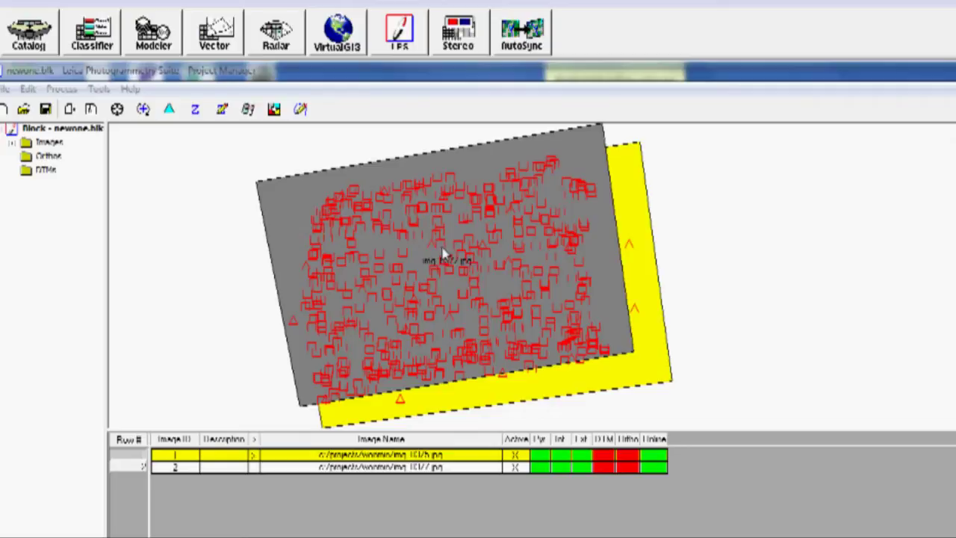
- Save the newone.blk block and select both images for DTM extraction
{"action": "left_click", "coordinate": [5, 89]}
{"action": "left_click", "coordinate": [9, 140]}
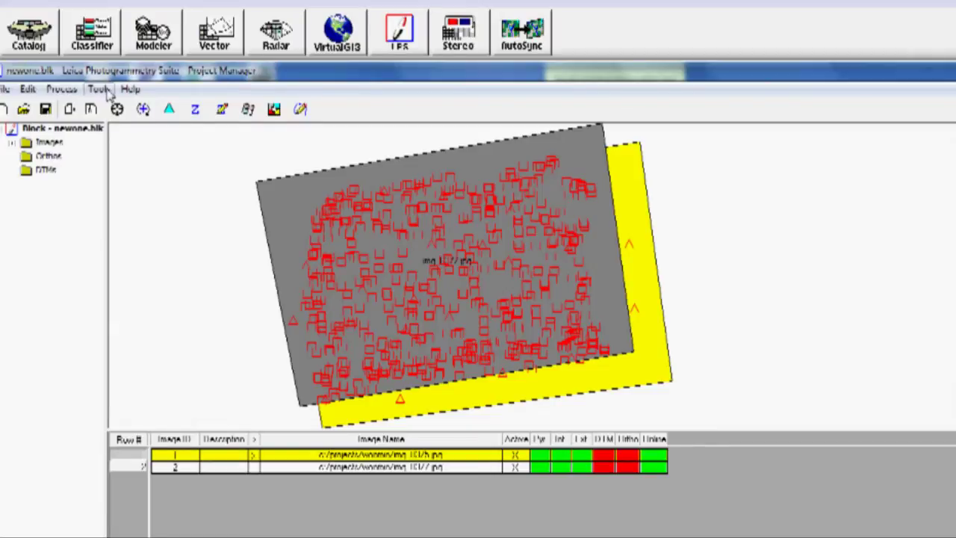
{"action": "left_click", "coordinate": [139, 467]}
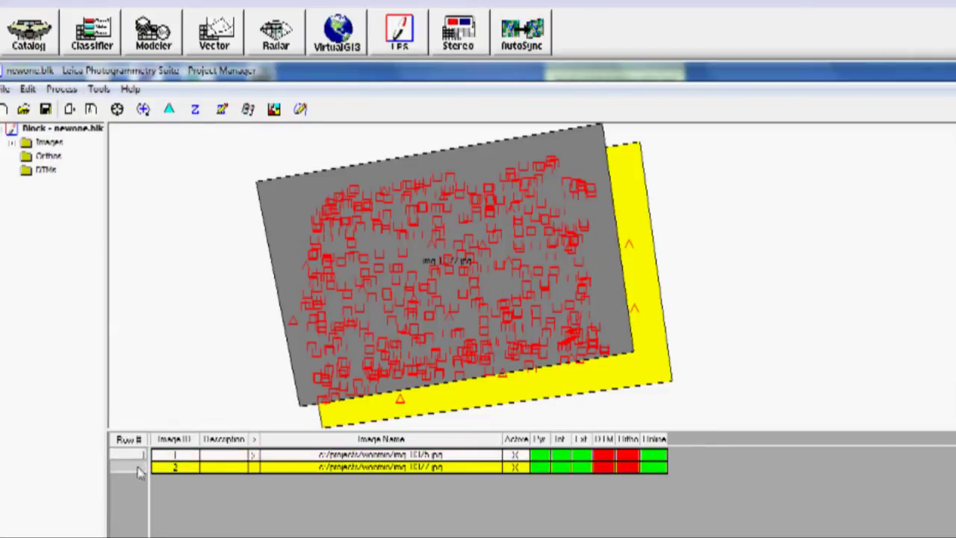
{"action": "left_click", "coordinate": [139, 456], "text": "shift"}
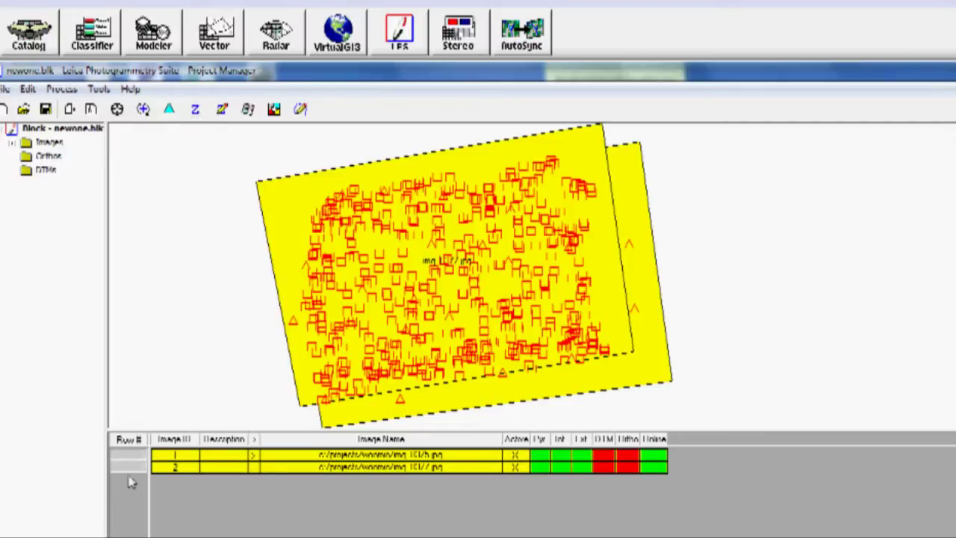
{"action": "left_click", "coordinate": [198, 111]}
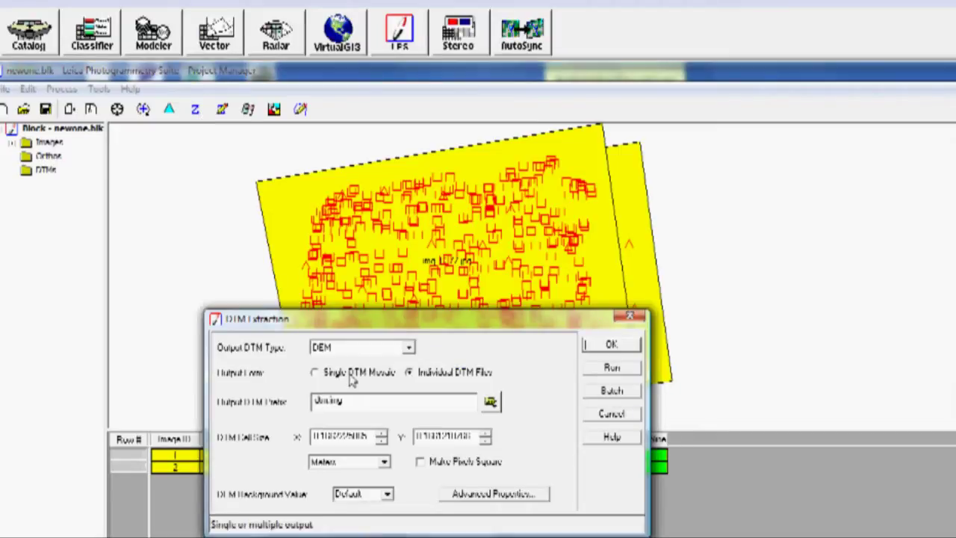
- Output a single mosaicked DTM and confirm the X and Y cell sizes
{"action": "left_click", "coordinate": [351, 378]}
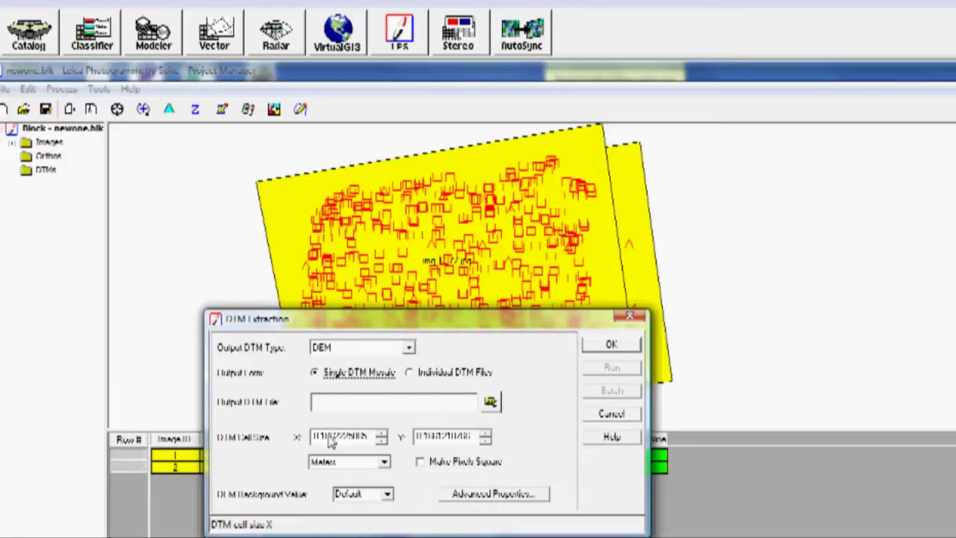
{"action": "left_click_drag", "start_coordinate": [326, 438], "coordinate": [383, 439]}
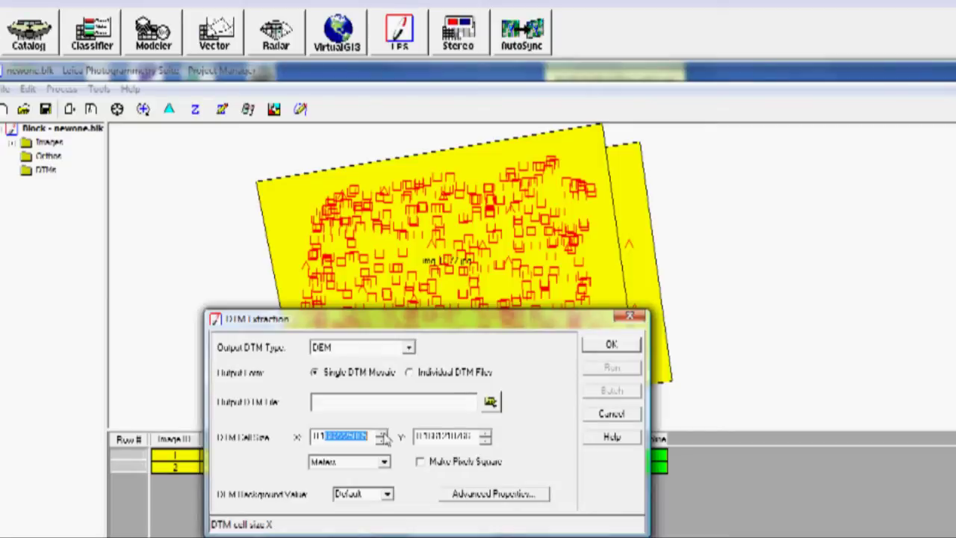
{"action": "type", "text": "0.10"}
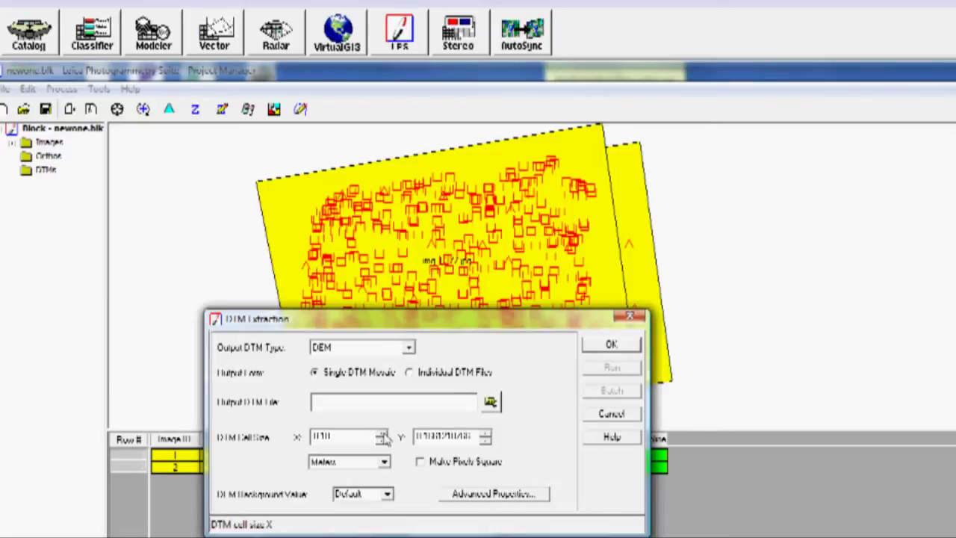
{"action": "key", "text": "Tab"}
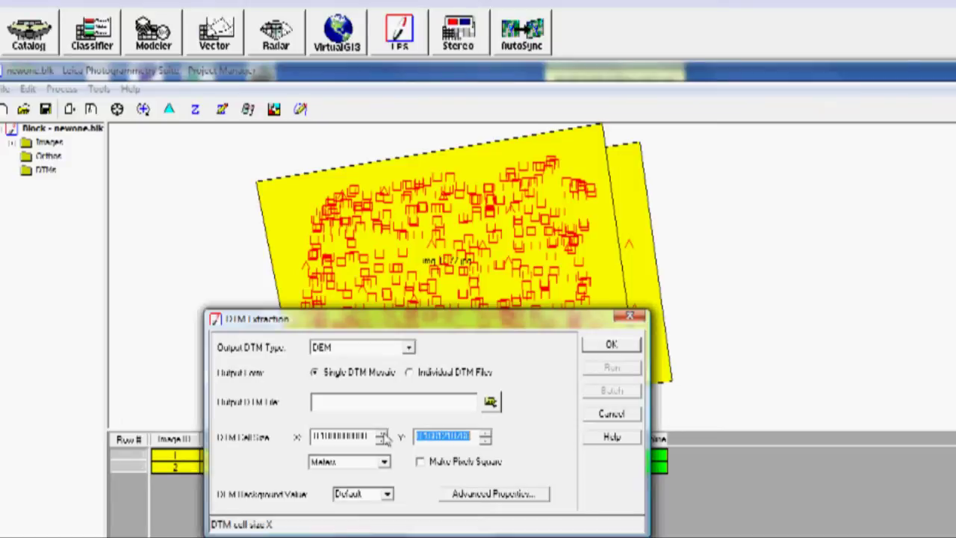
{"action": "key", "text": "Tab"}
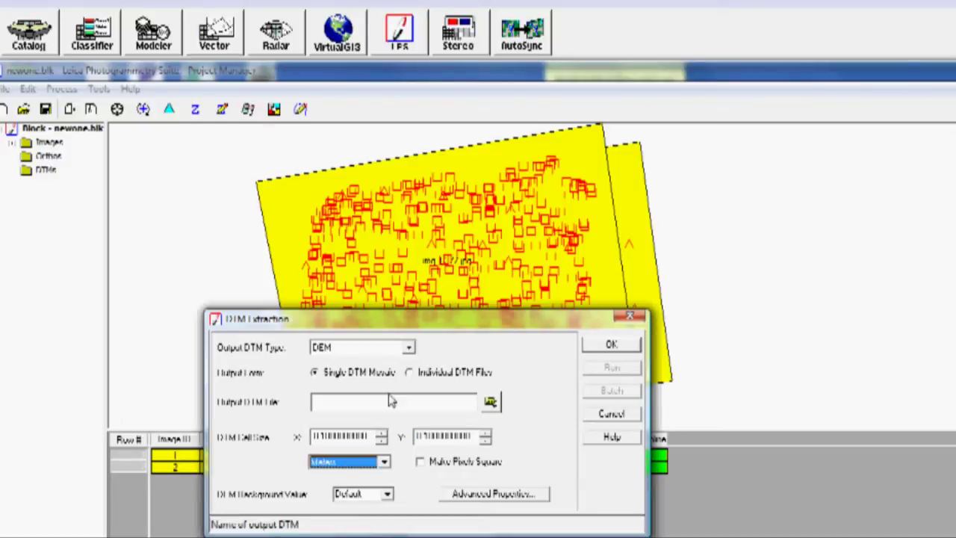
- Name the output DTM file newDTM and start the extraction
{"action": "left_click", "coordinate": [387, 405]}
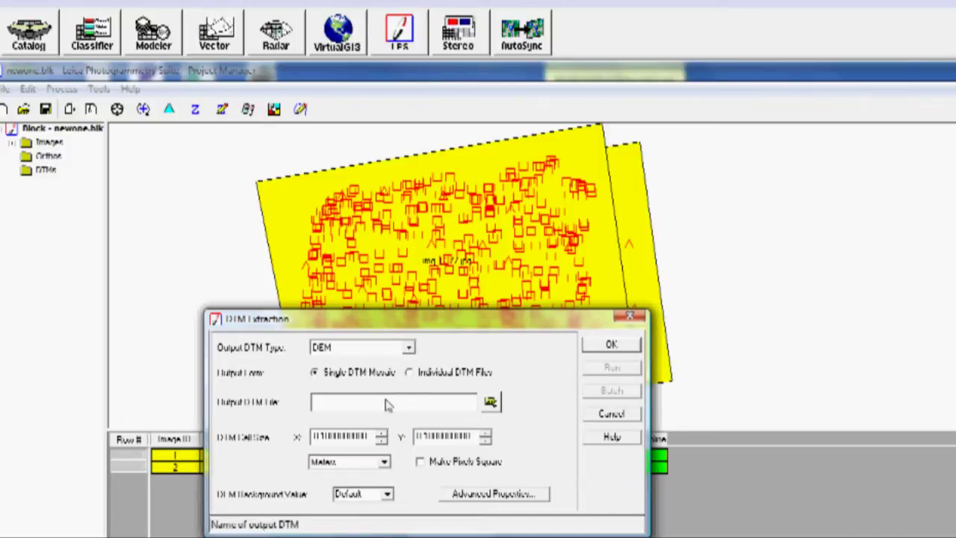
{"action": "type", "text": "newDTM"}
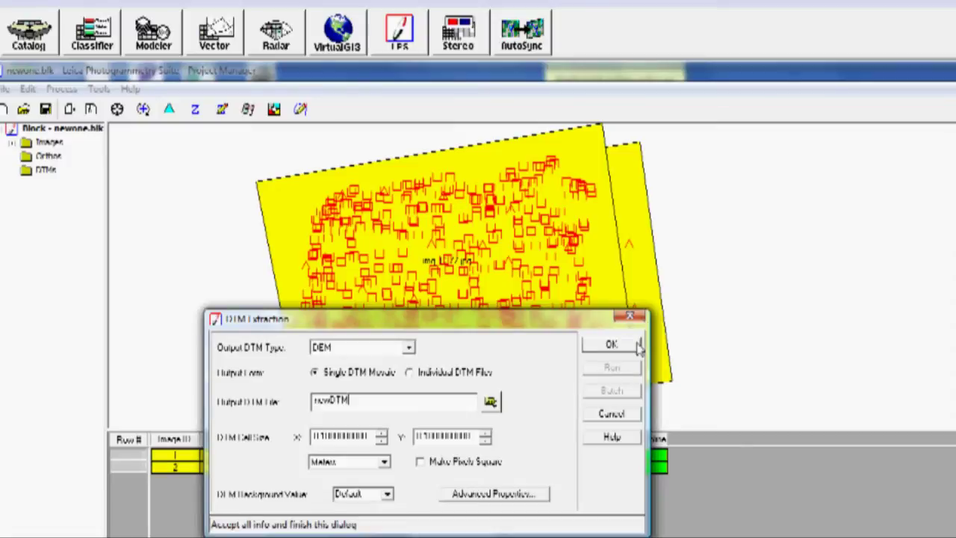
{"action": "key", "text": "Tab"}
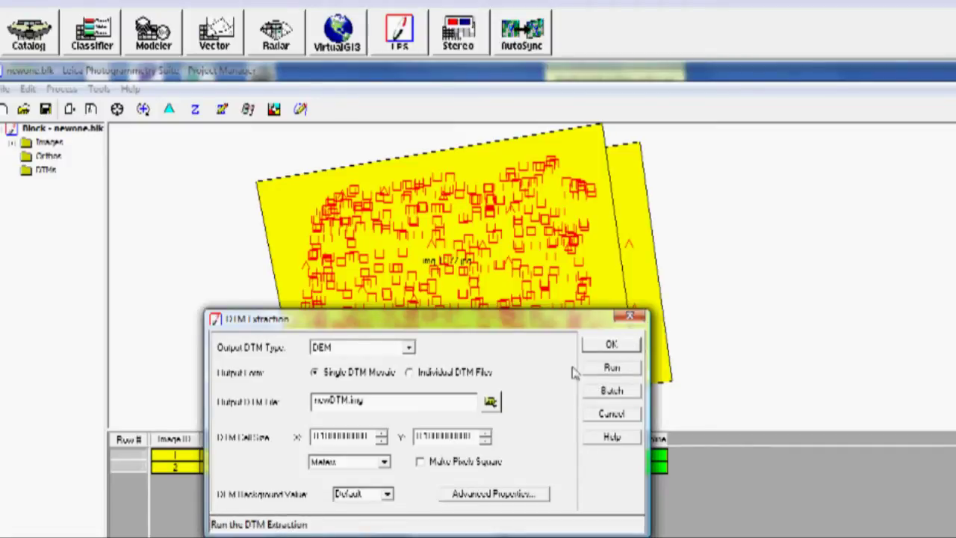
{"action": "left_click", "coordinate": [605, 369]}
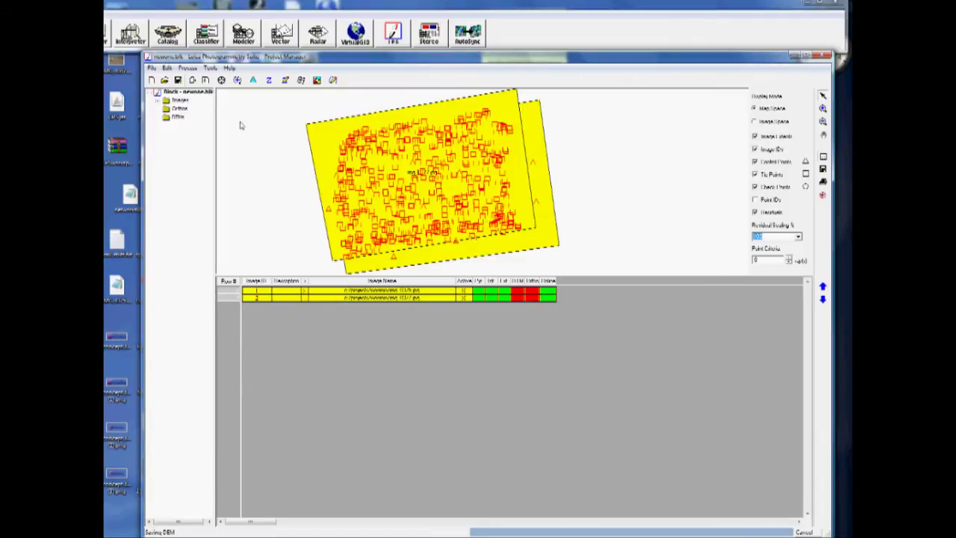
- View newdtm.img from the block's DTMs folder, then show the block's aerial images
{"action": "left_click", "coordinate": [158, 117]}
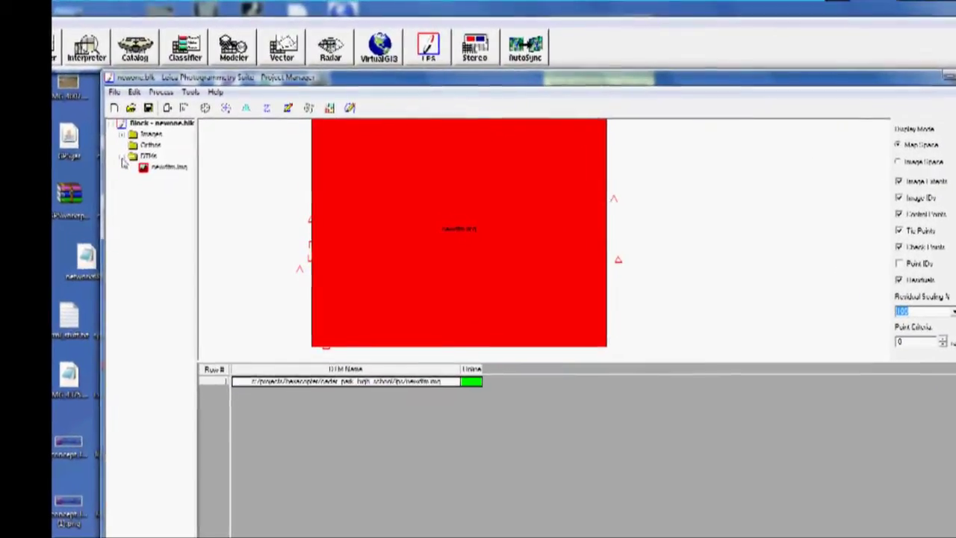
{"action": "left_click", "coordinate": [160, 178]}
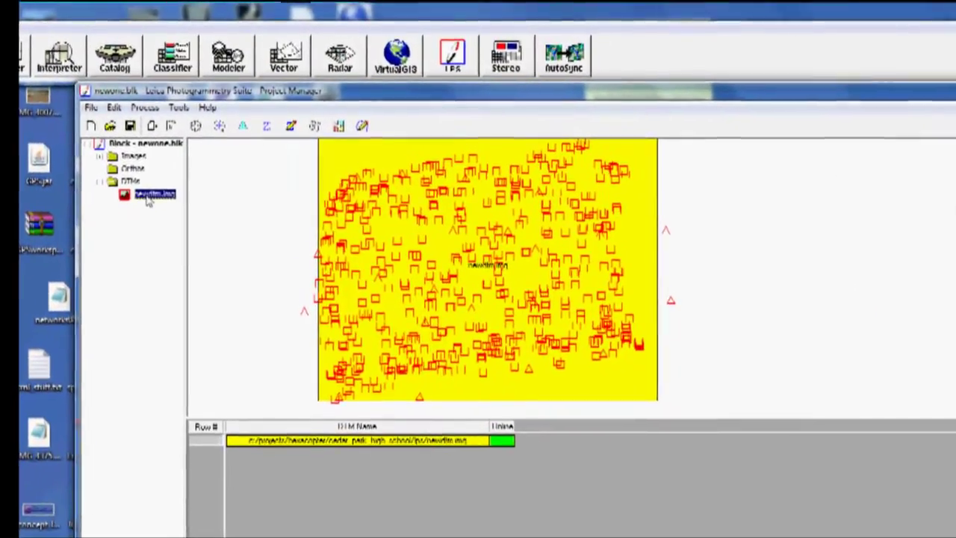
{"action": "right_click", "coordinate": [162, 180]}
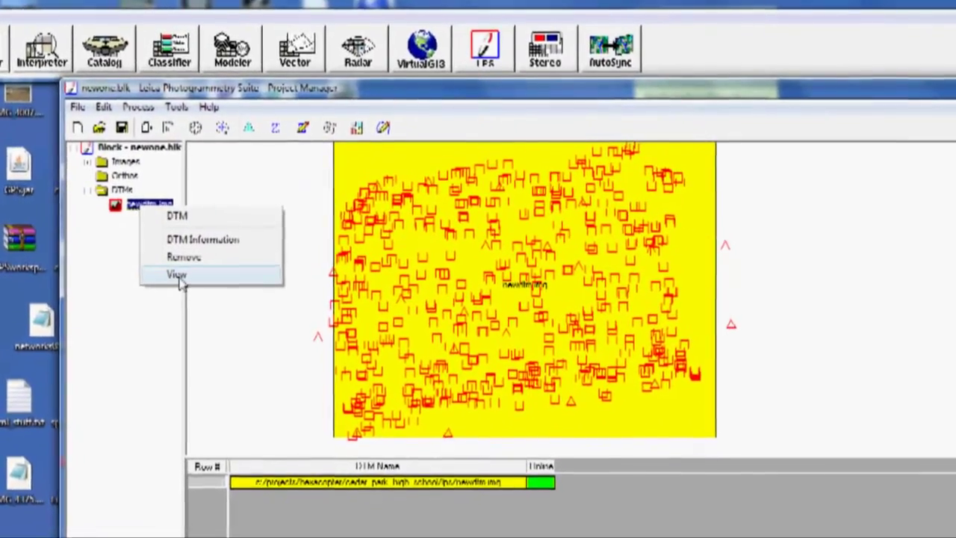
{"action": "left_click", "coordinate": [176, 265]}
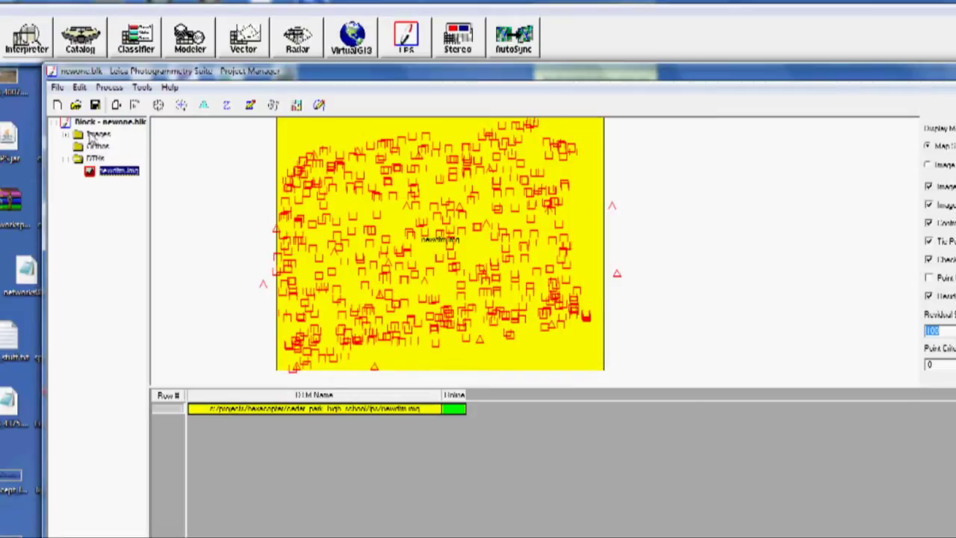
{"action": "left_click", "coordinate": [96, 135]}
- Select both aerial images, launch the Mosaic tool and save the block changes
{"action": "left_click_drag", "start_coordinate": [180, 413], "coordinate": [179, 430]}
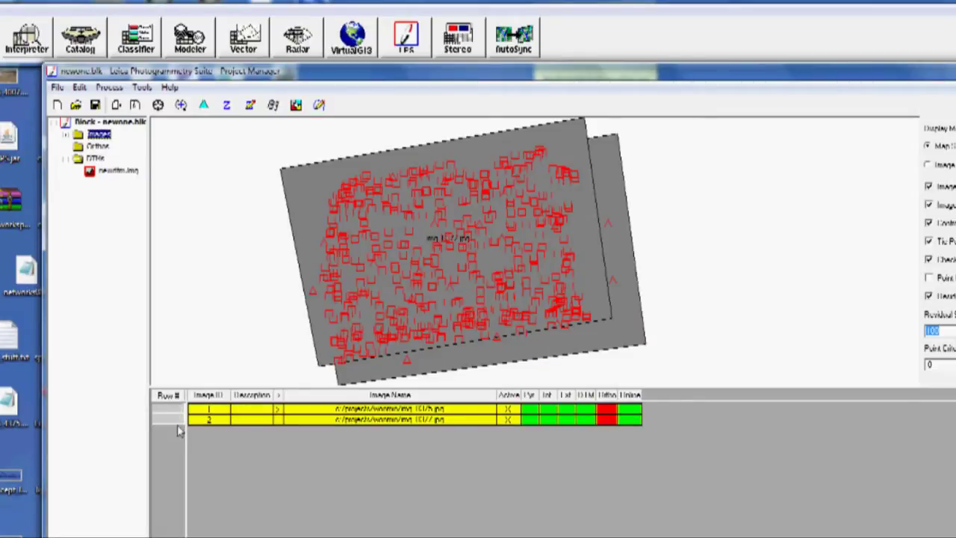
{"action": "left_click", "coordinate": [110, 87]}
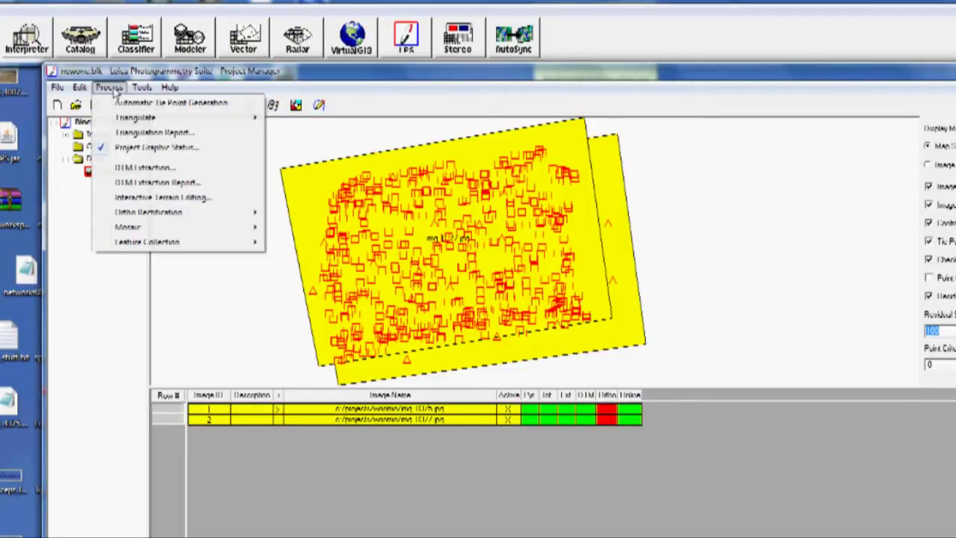
{"action": "mouse_move", "coordinate": [150, 229]}
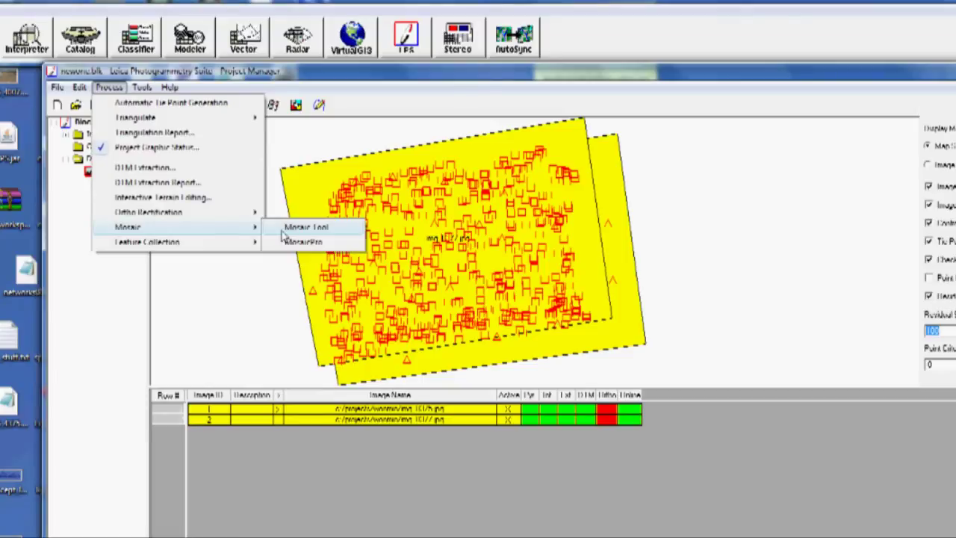
{"action": "left_click", "coordinate": [288, 228]}
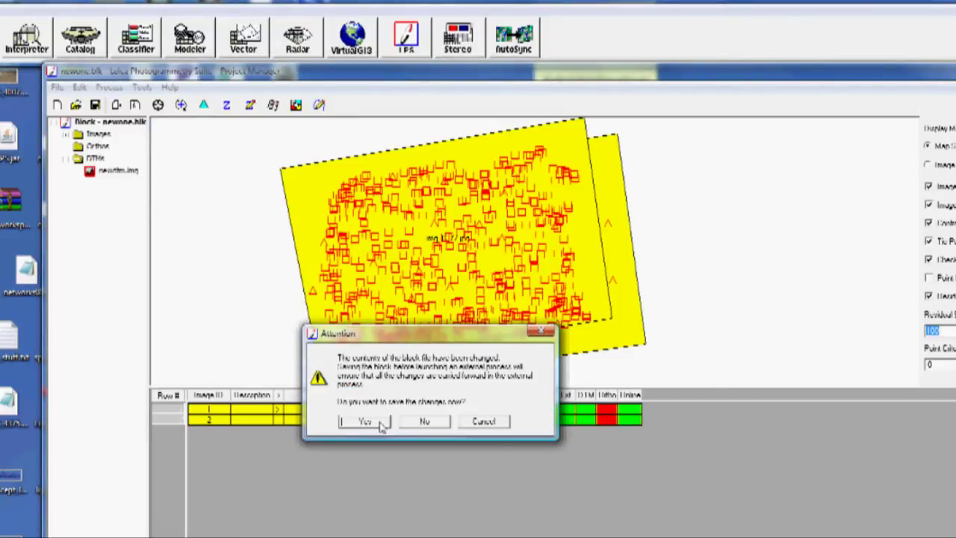
{"action": "left_click", "coordinate": [381, 424]}
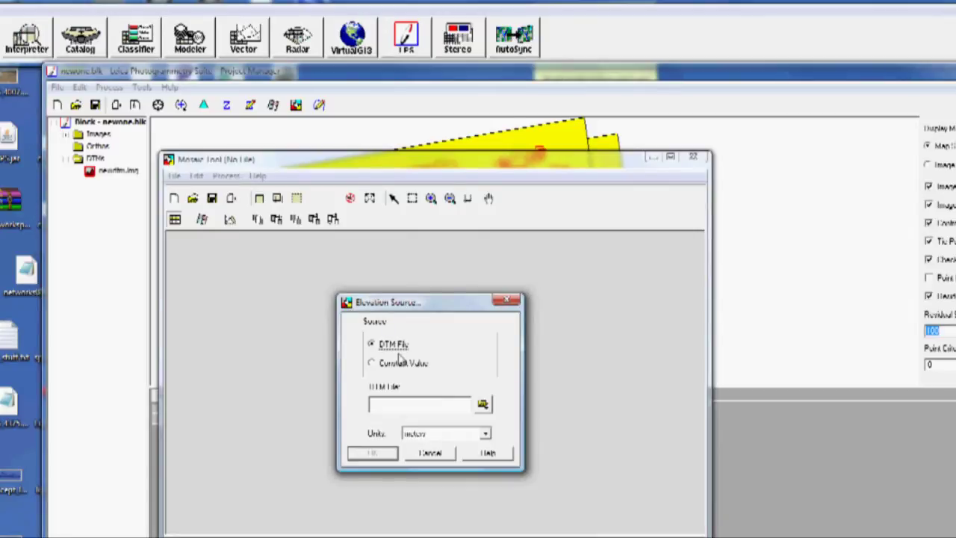
- Browse for the DTM file in Projects > Photogrammetry > Hexacopter > Cedar_Park_High_School
{"action": "left_click", "coordinate": [483, 406]}
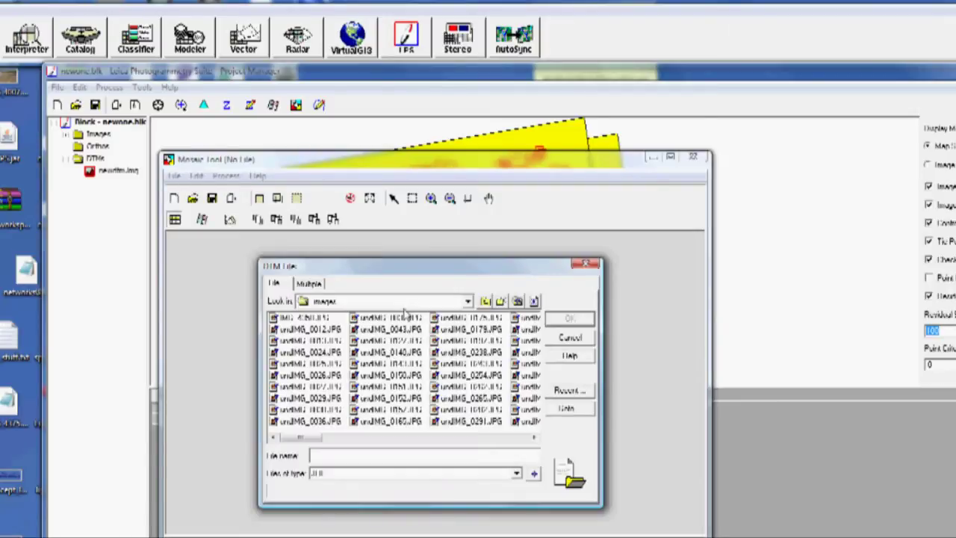
{"action": "left_click", "coordinate": [404, 299]}
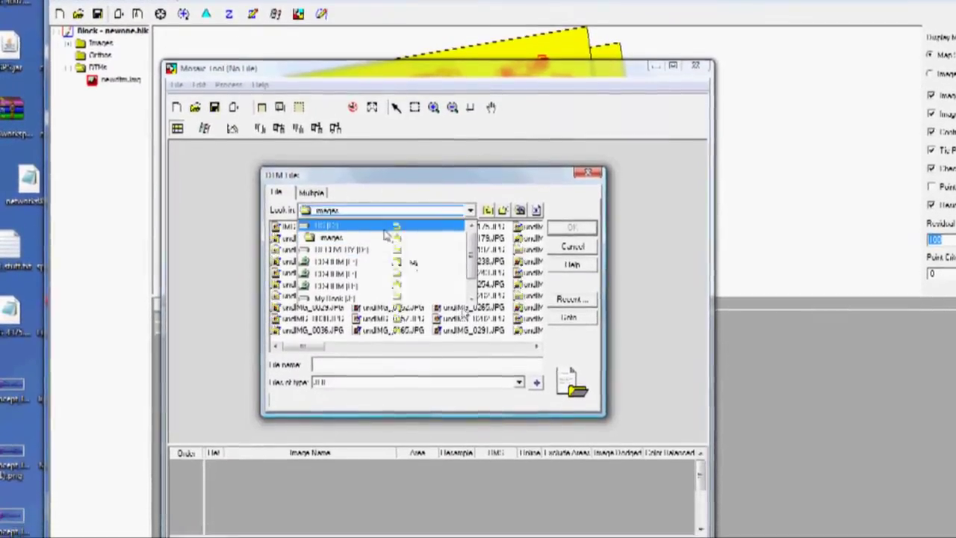
{"action": "left_click", "coordinate": [385, 226]}
{"action": "double_click", "coordinate": [534, 312]}
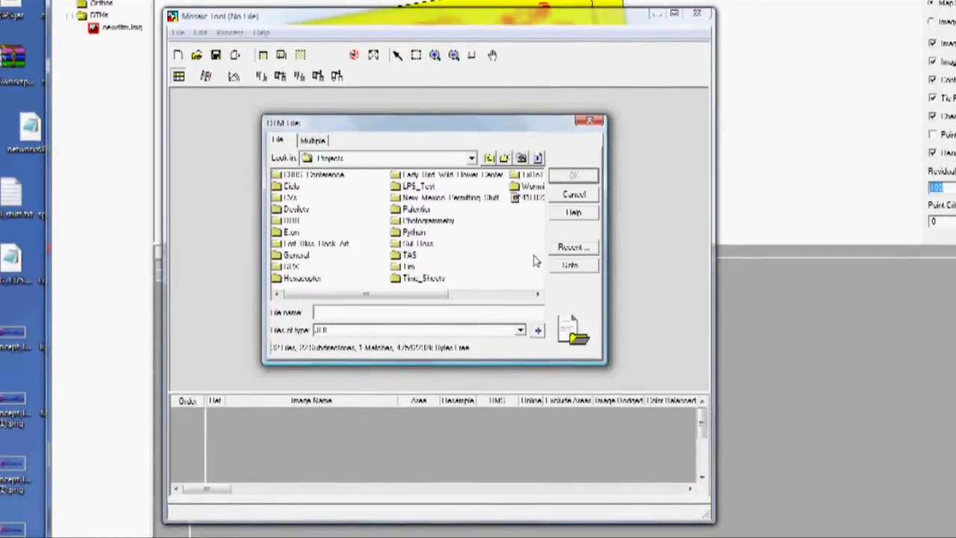
{"action": "left_click", "coordinate": [431, 221]}
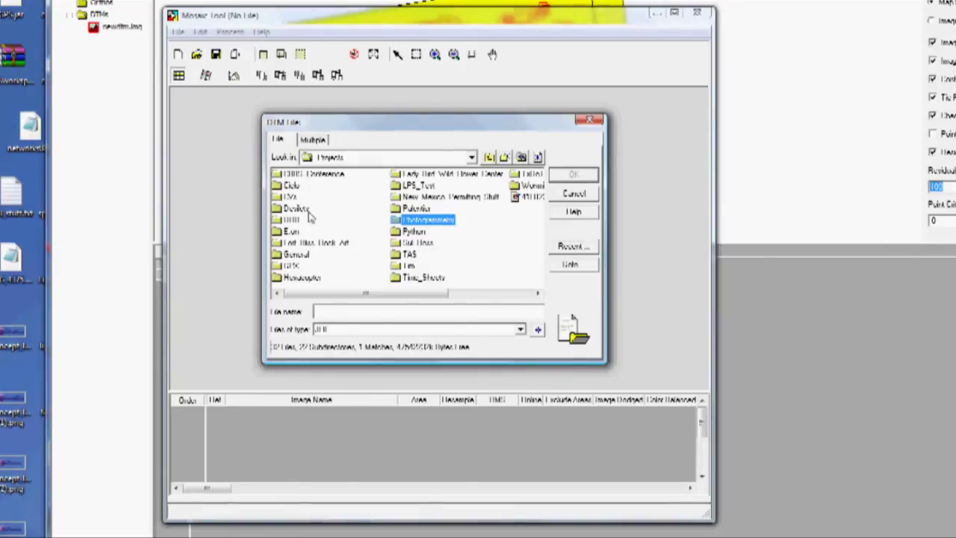
{"action": "double_click", "coordinate": [305, 278]}
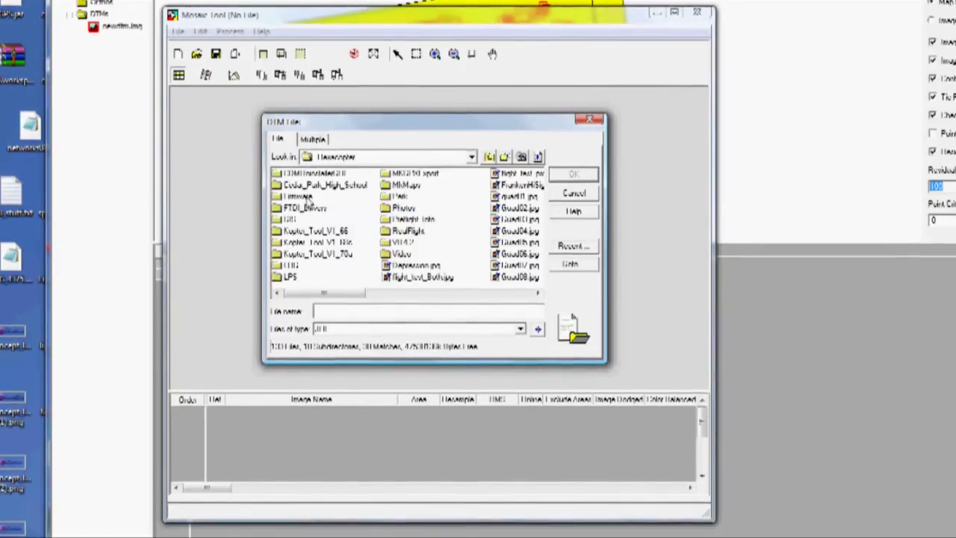
{"action": "double_click", "coordinate": [321, 185]}
- Filter to IMAGINE Image (*.img) files, open their folder and pick newdtm.img
{"action": "left_click", "coordinate": [340, 328]}
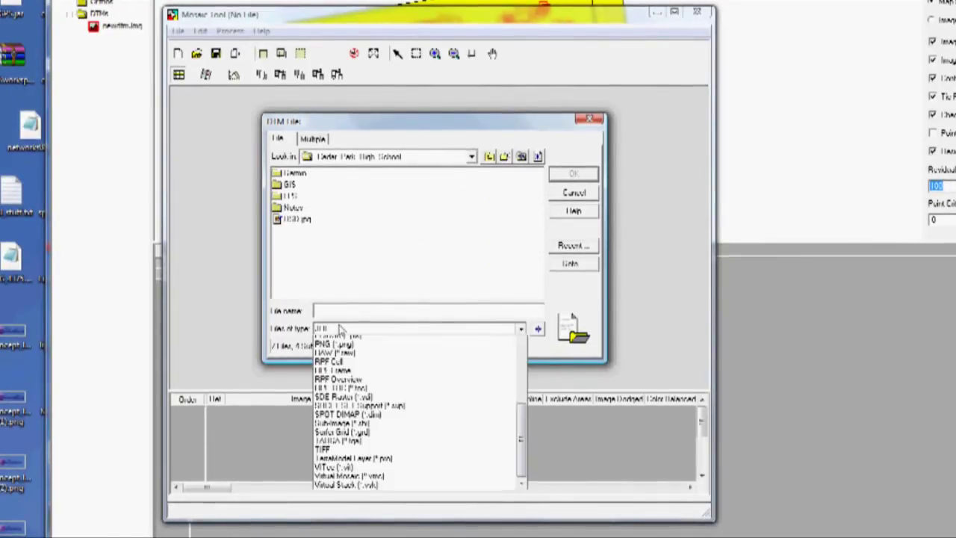
{"action": "scroll", "coordinate": [348, 377], "scroll_direction": "up", "scroll_amount": 3}
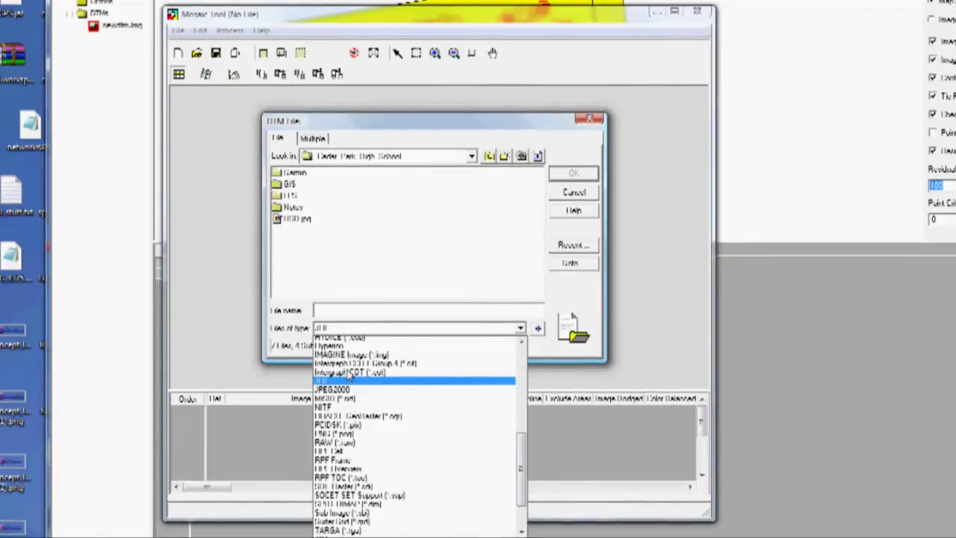
{"action": "scroll", "coordinate": [348, 378], "scroll_direction": "up", "scroll_amount": 2}
{"action": "left_click", "coordinate": [356, 363]}
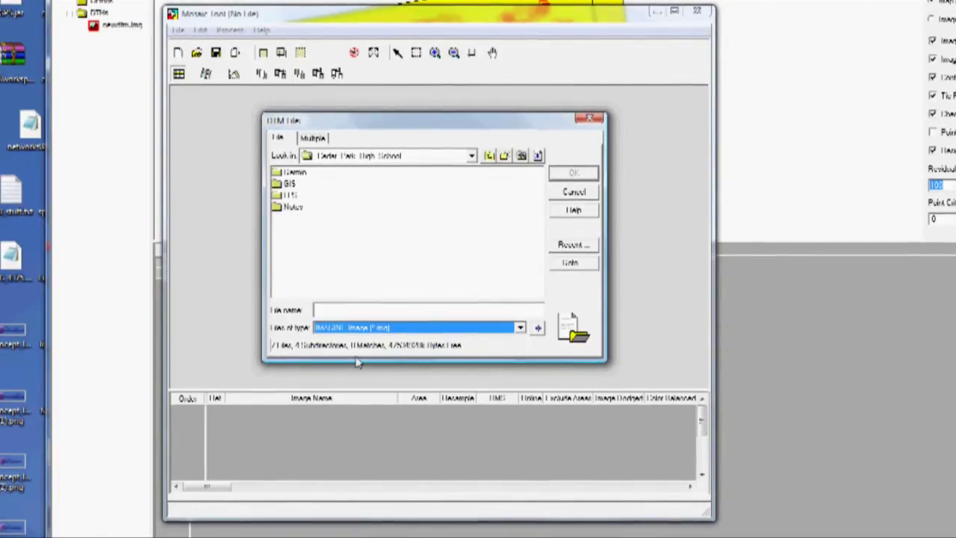
{"action": "double_click", "coordinate": [290, 195]}
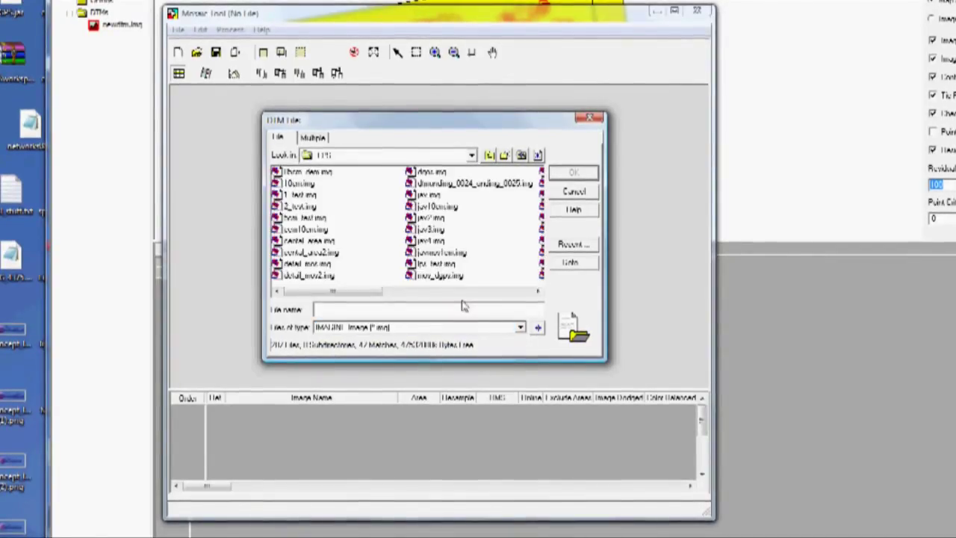
{"action": "left_click", "coordinate": [463, 293]}
{"action": "left_click", "coordinate": [508, 293]}
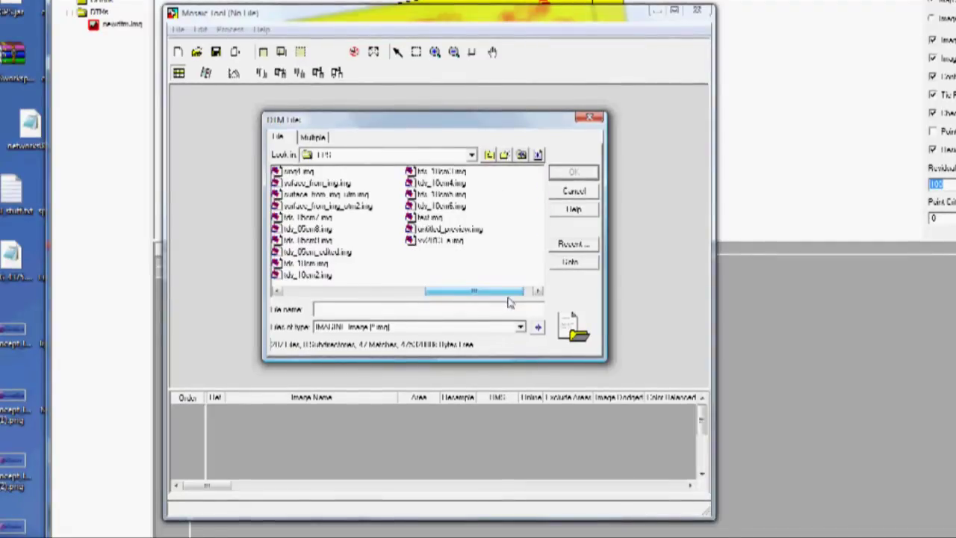
{"action": "left_click_drag", "start_coordinate": [486, 297], "coordinate": [411, 299]}
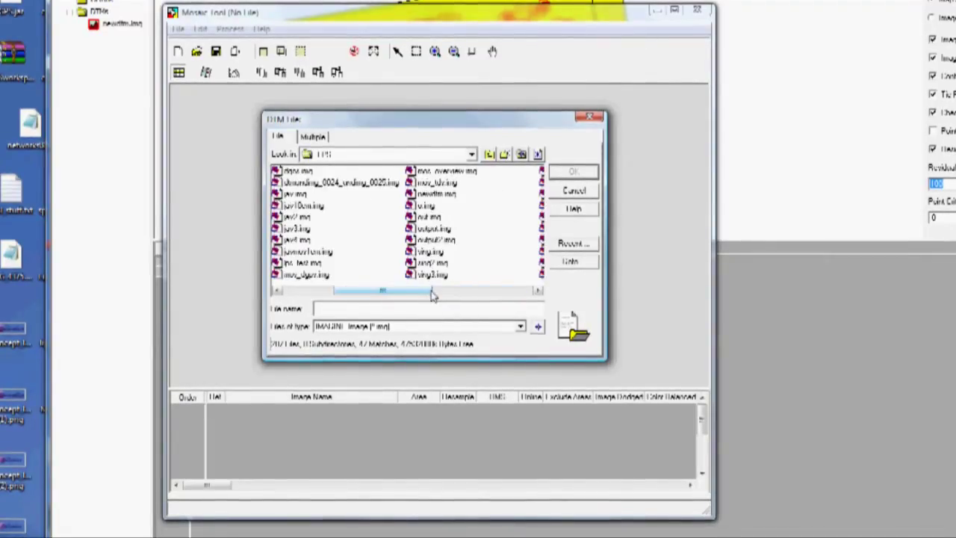
{"action": "left_click", "coordinate": [437, 193]}
- Confirm newdtm.img as the DTM elevation source and add both images to the mosaic
{"action": "left_click", "coordinate": [577, 172]}
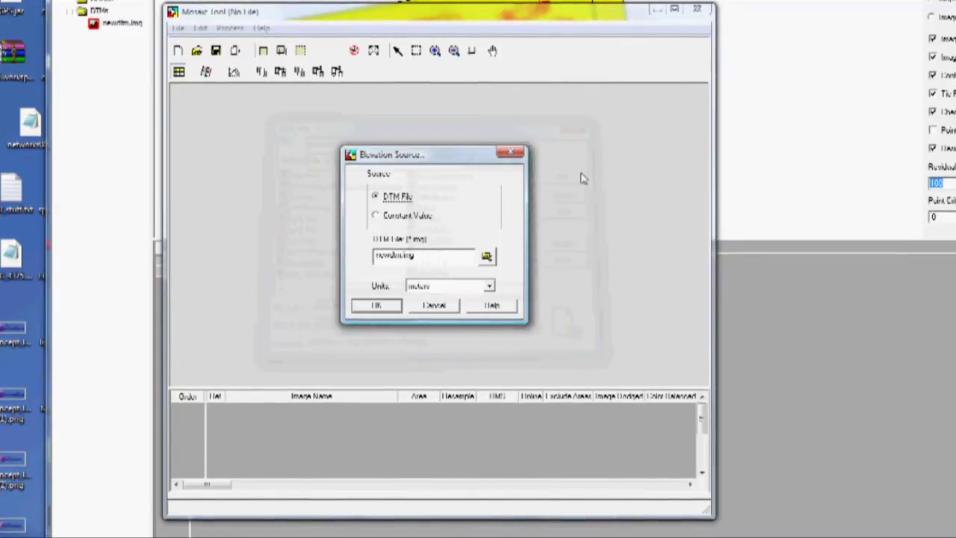
{"action": "left_click", "coordinate": [377, 306]}
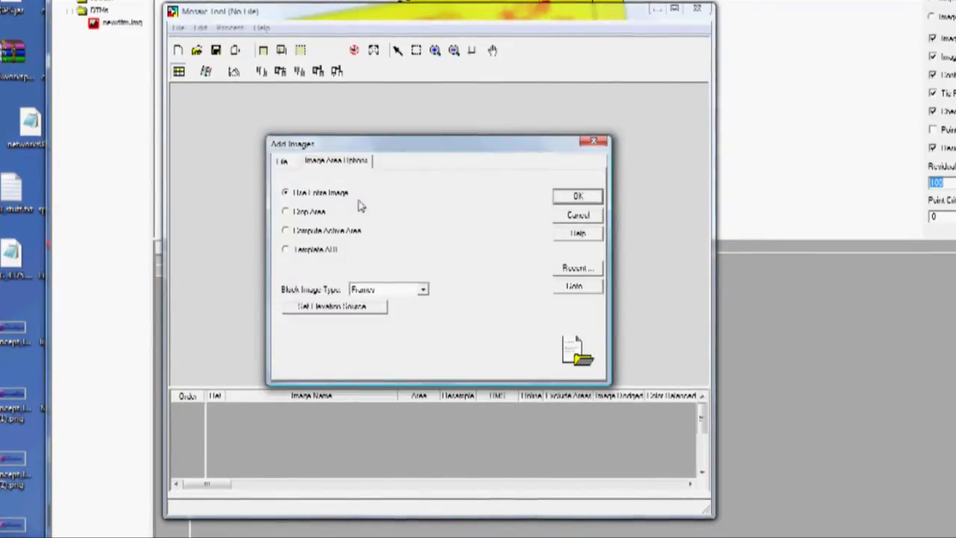
{"action": "left_click", "coordinate": [577, 197]}
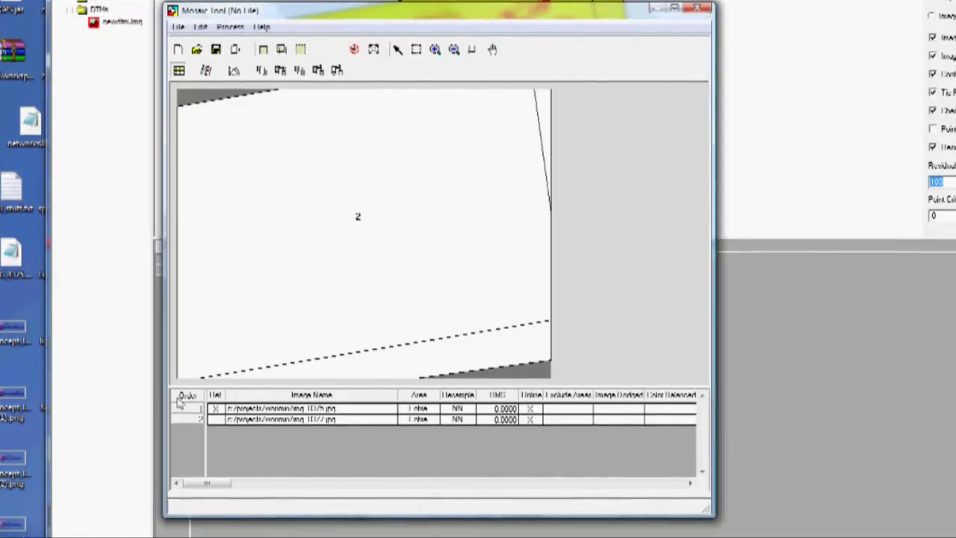
- Generate a Weighted Outline seamline automatically through the intersection of images 1 and 2
{"action": "left_click", "coordinate": [283, 48]}
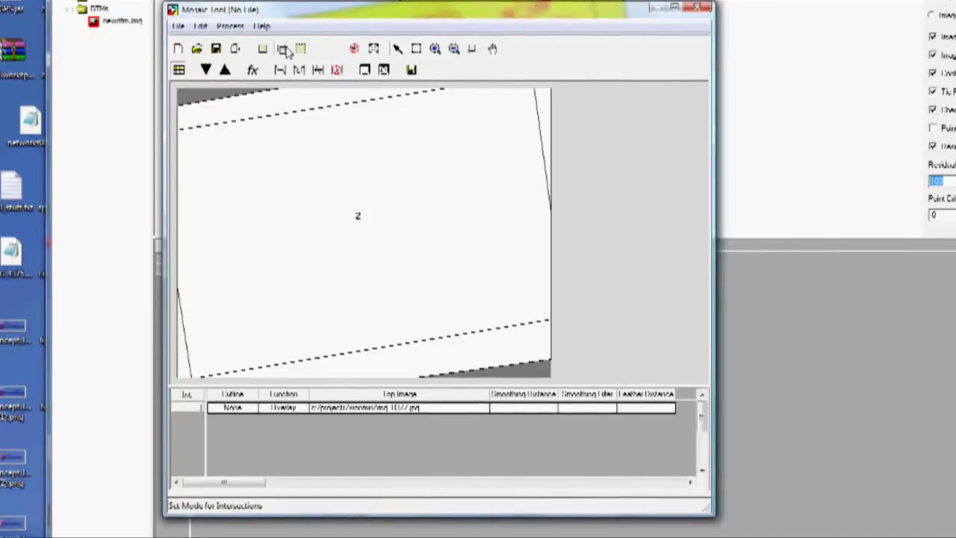
{"action": "left_click", "coordinate": [278, 70]}
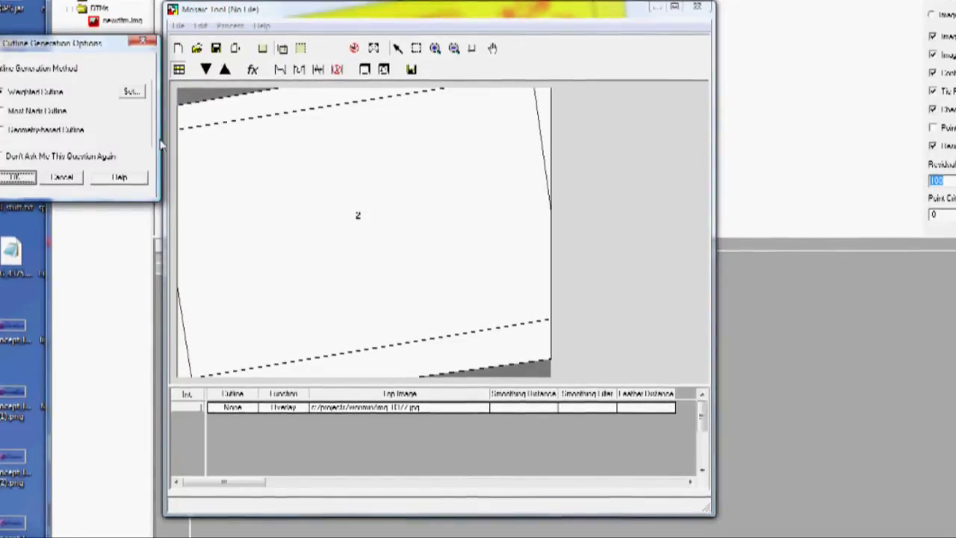
{"action": "left_click_drag", "start_coordinate": [75, 42], "coordinate": [195, 43]}
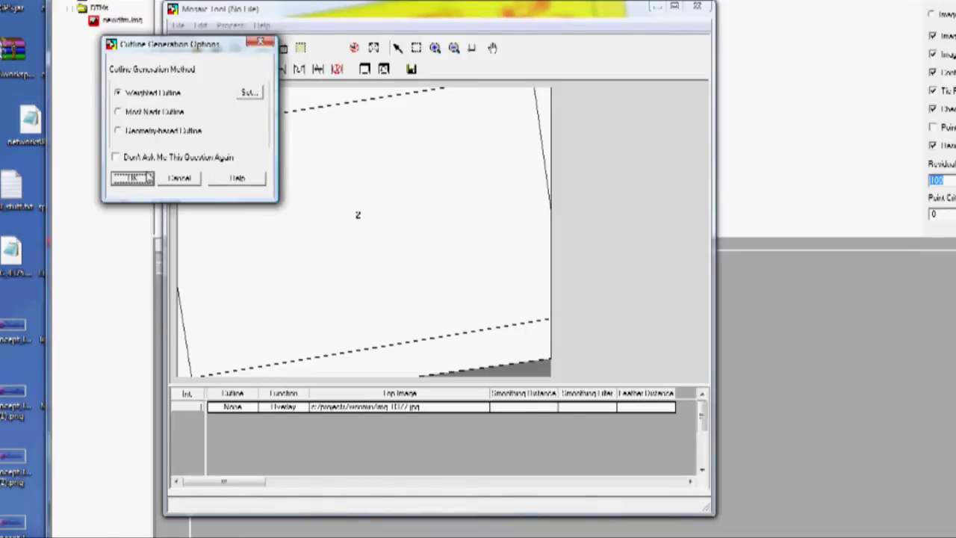
{"action": "left_click", "coordinate": [148, 177]}
{"action": "left_click", "coordinate": [484, 278]}
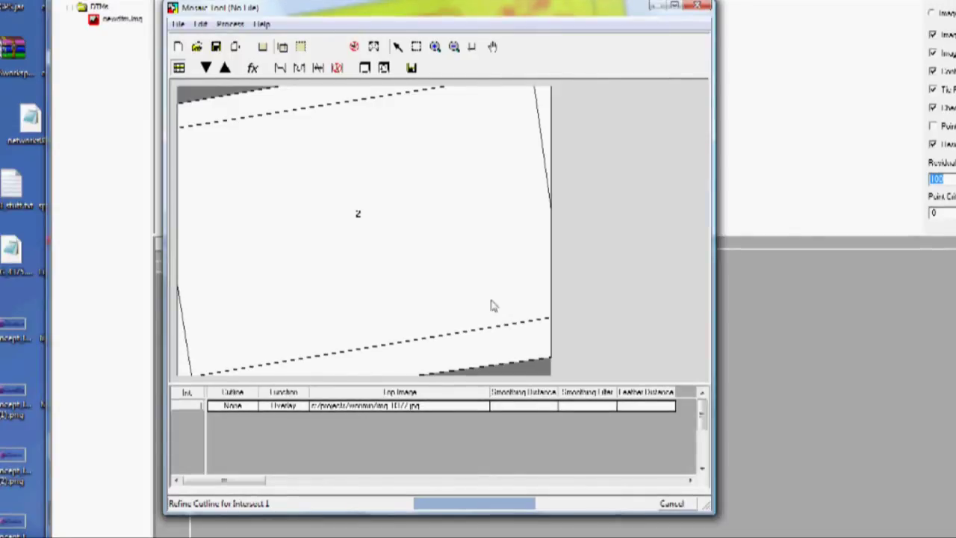
- Run the mosaic from the Process menu with output file New Mosaic.img
{"action": "left_click", "coordinate": [221, 25]}
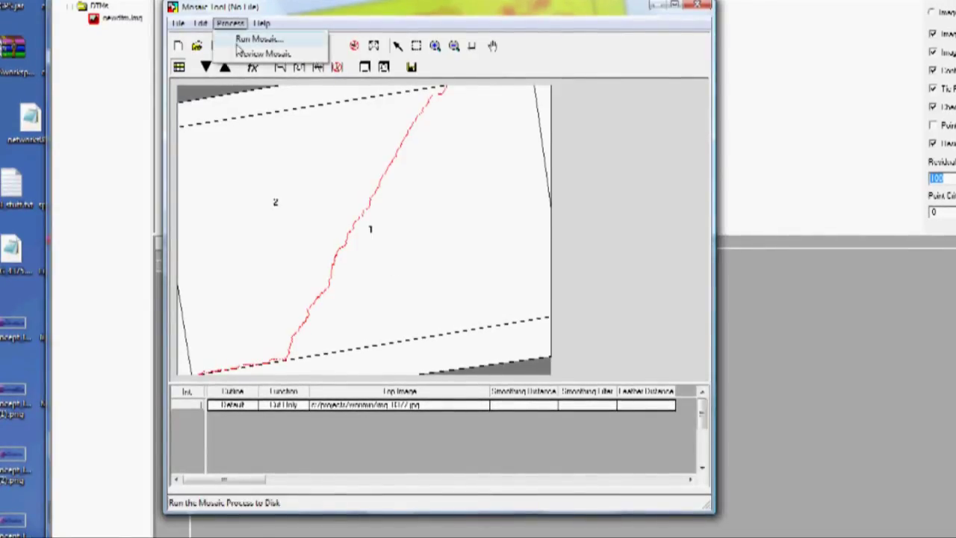
{"action": "left_click", "coordinate": [244, 46]}
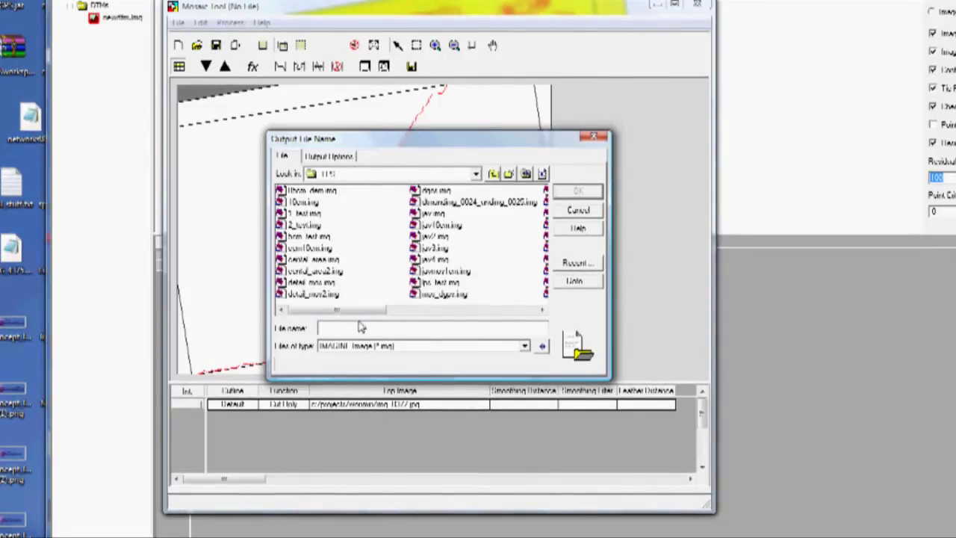
{"action": "type", "text": "New "}
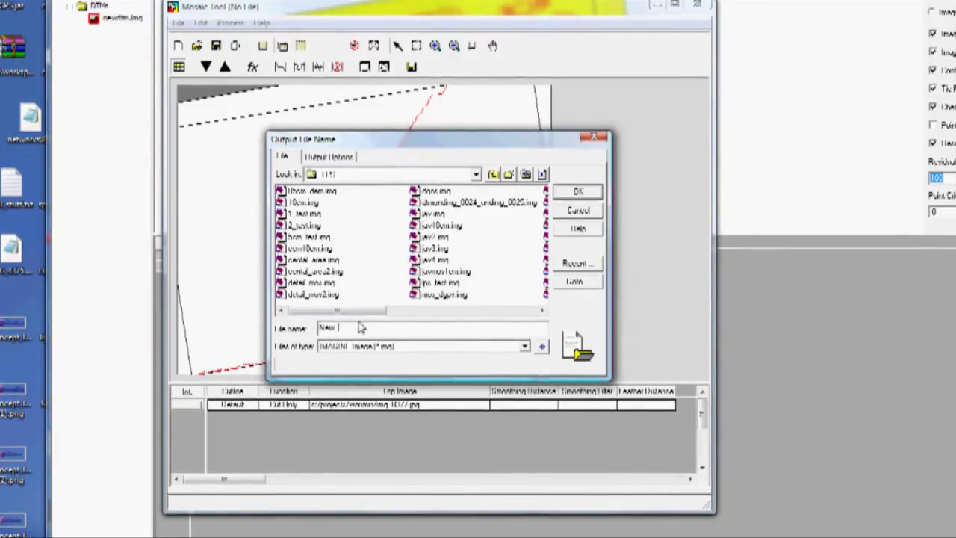
{"action": "type", "text": "Mosaic.img"}
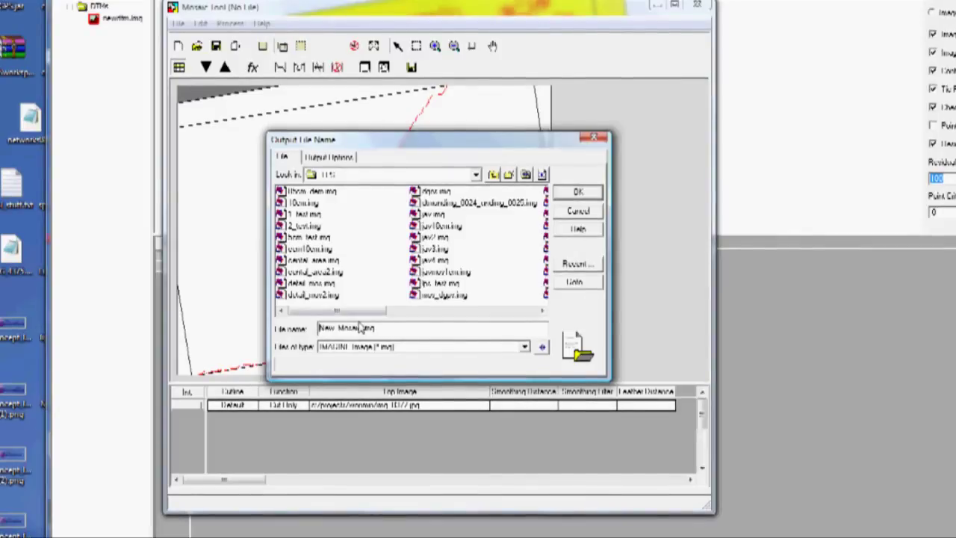
{"action": "left_click", "coordinate": [596, 193]}
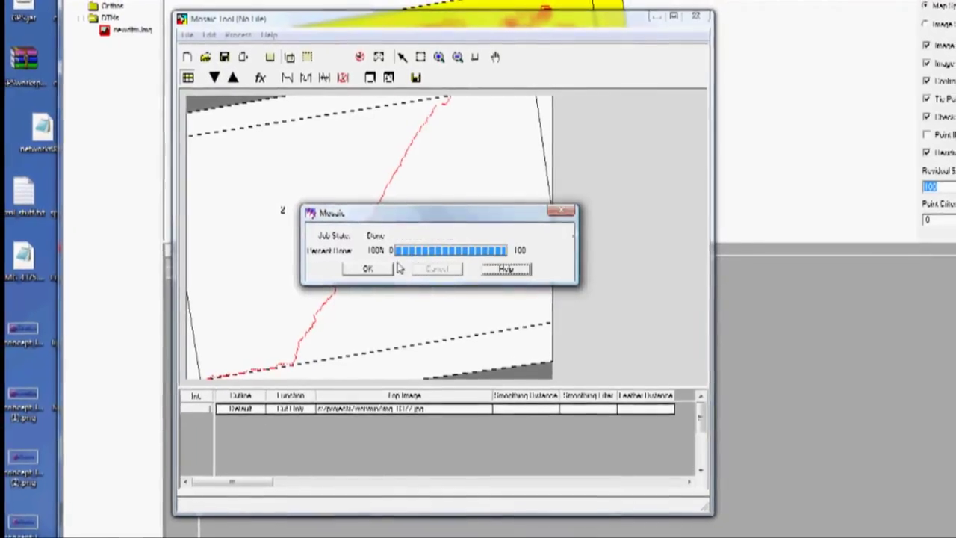
- Dismiss the job report and load New Mosaic.img from recent files into a new viewer
{"action": "left_click", "coordinate": [373, 271]}
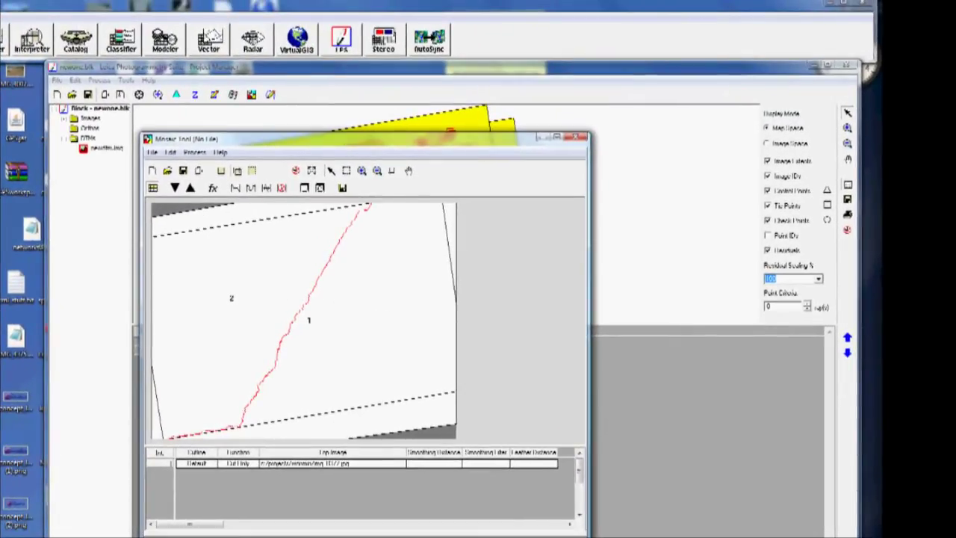
{"action": "left_click", "coordinate": [298, 348]}
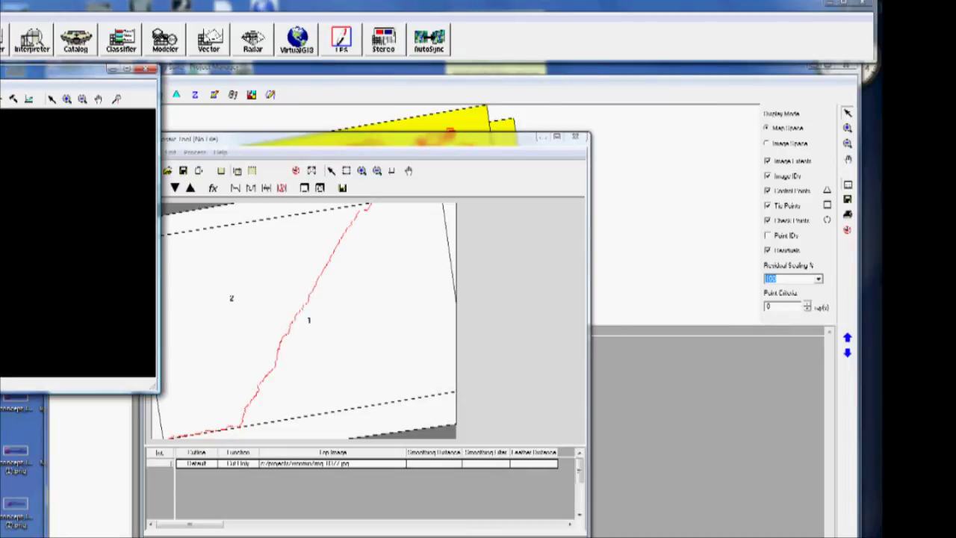
{"action": "left_click_drag", "start_coordinate": [45, 69], "coordinate": [383, 80]}
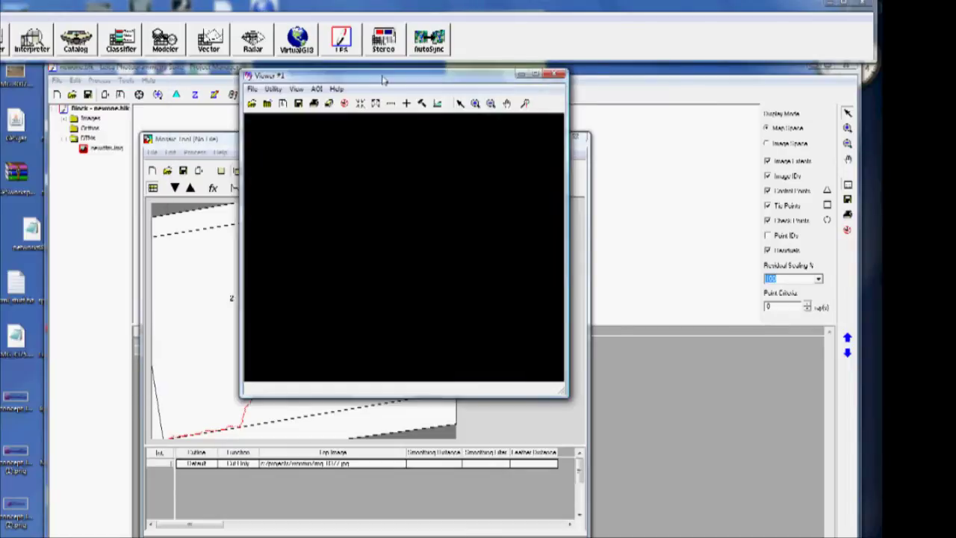
{"action": "left_click", "coordinate": [253, 89]}
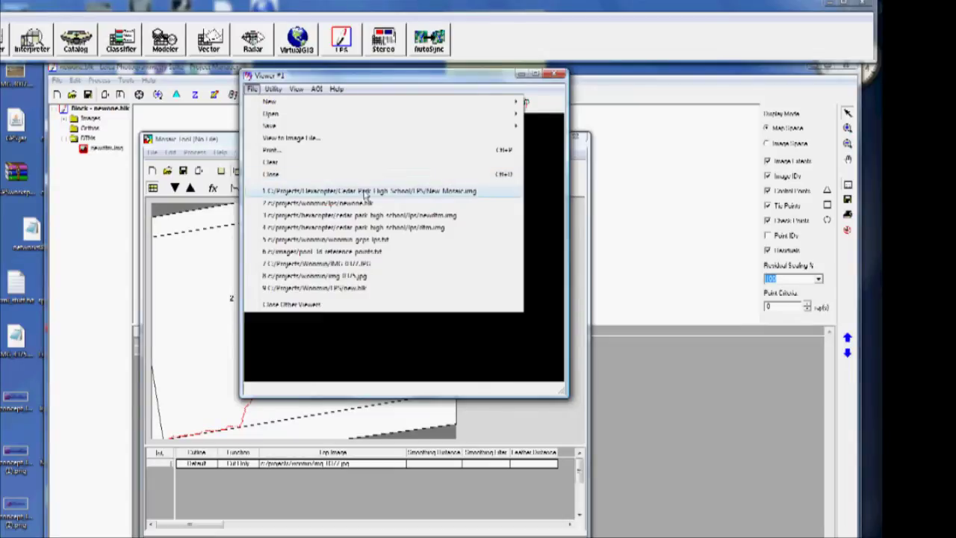
{"action": "left_click", "coordinate": [366, 193]}
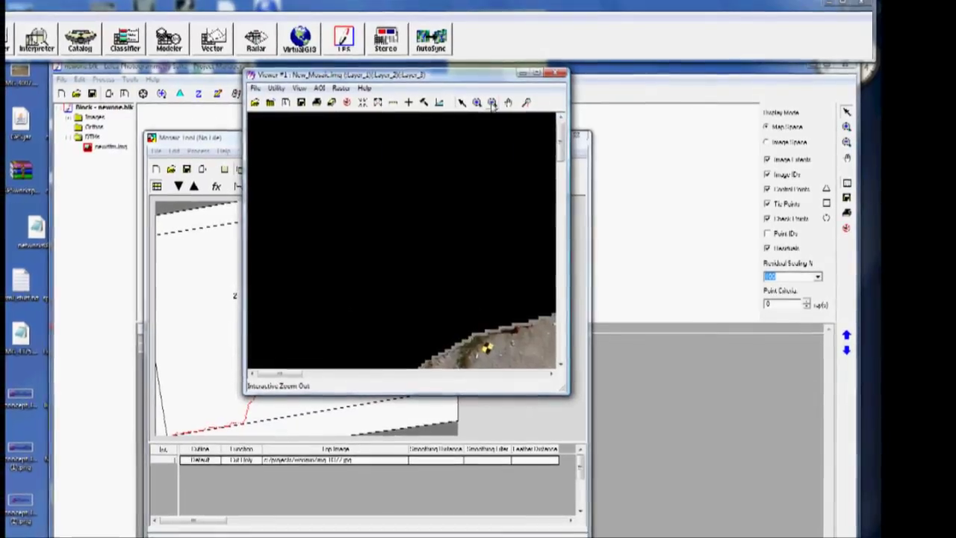
- Zoom out until the whole mosaic fits, then shrink the viewer and move it left
{"action": "left_click", "coordinate": [492, 102]}
{"action": "left_click", "coordinate": [463, 282]}
{"action": "left_click", "coordinate": [463, 282]}
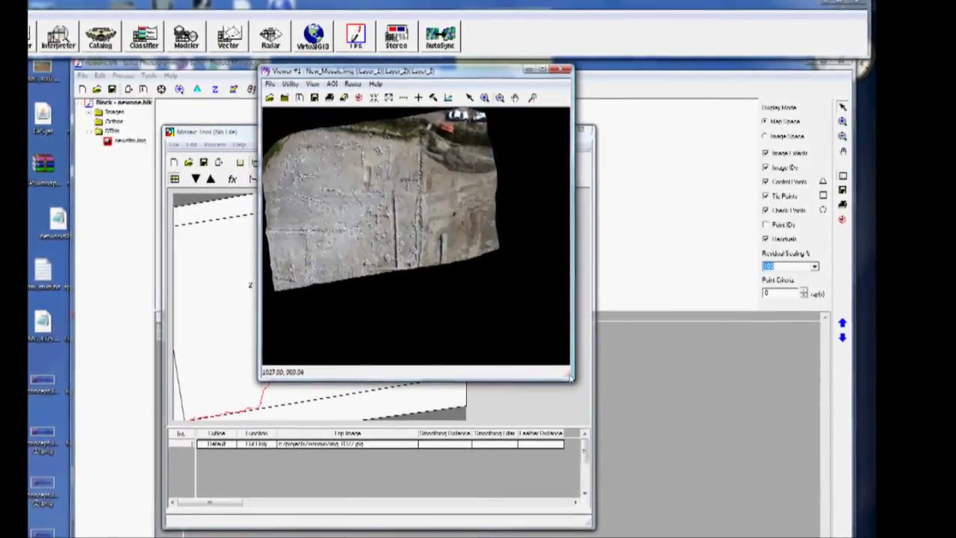
{"action": "left_click_drag", "start_coordinate": [570, 375], "coordinate": [556, 334]}
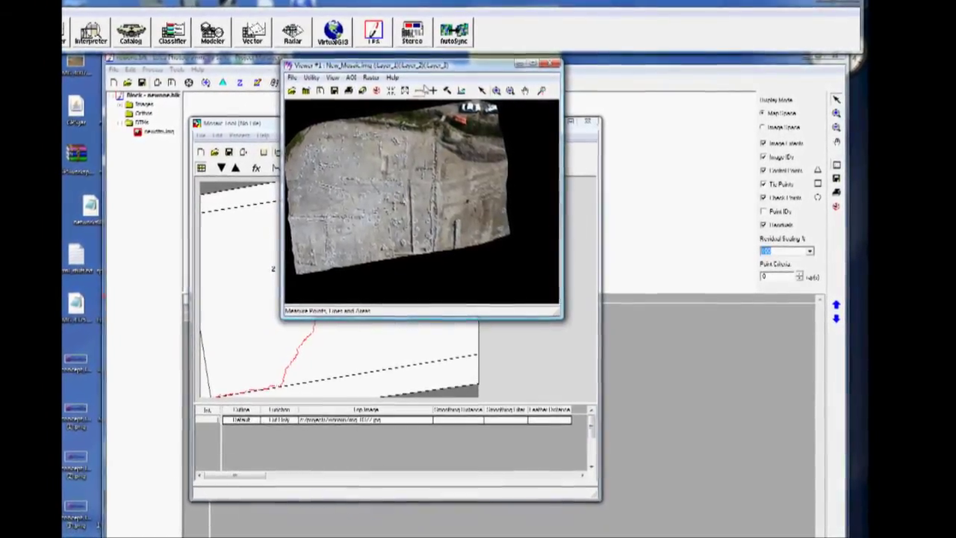
{"action": "left_click_drag", "start_coordinate": [438, 69], "coordinate": [260, 9]}
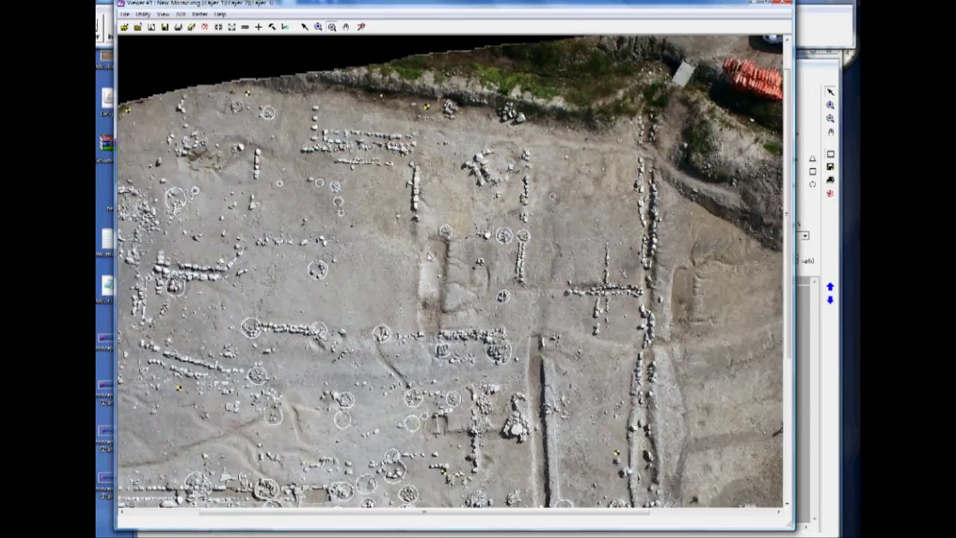
- Zoom out in Viewer #1 to see the whole mosaic again
{"action": "left_click", "coordinate": [428, 272]}
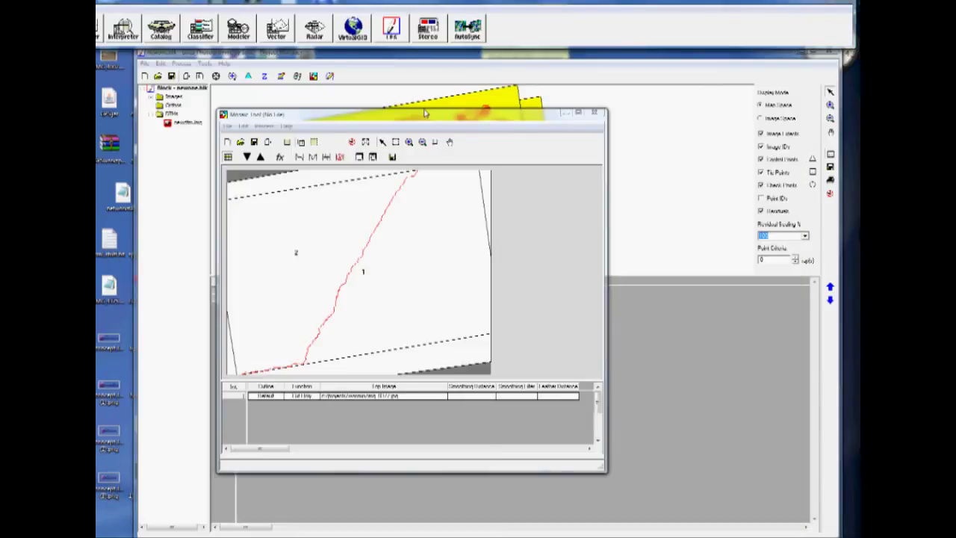
- Close the Mosaic Tool and answer No to saving the mosaic session
{"action": "left_click", "coordinate": [601, 114]}
{"action": "left_click", "coordinate": [416, 308]}
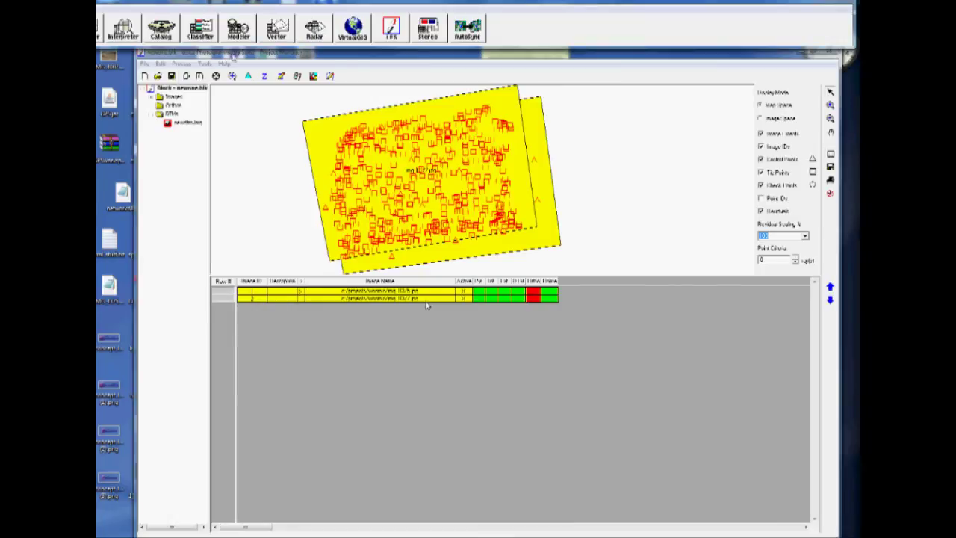